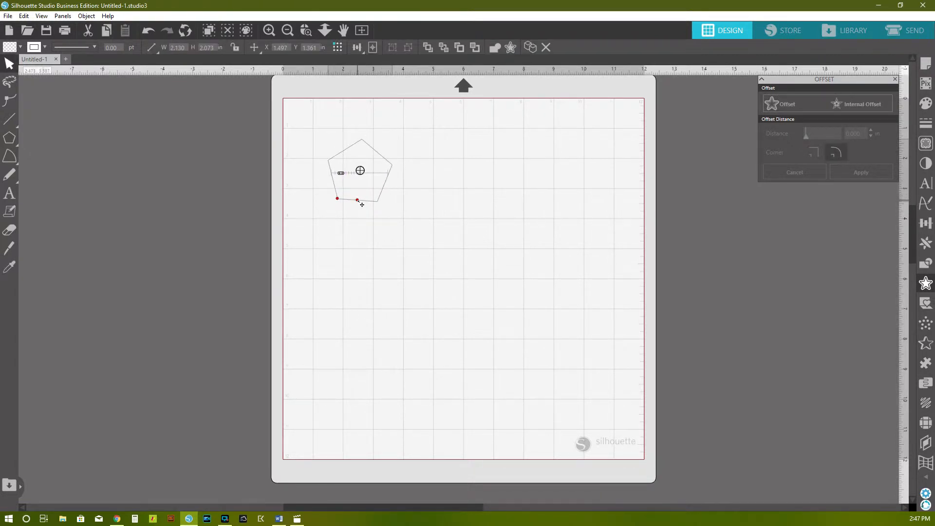
# Straighten the pentagon so its lower edge is level, and reduce its number of sides to form a triangle
pyautogui.moveTo(357, 201); pyautogui.dragTo(363, 205)
pyautogui.moveTo(362, 204); pyautogui.dragTo(356, 200)
pyautogui.press('z')
pyautogui.hotkey('ctrl', 'z')
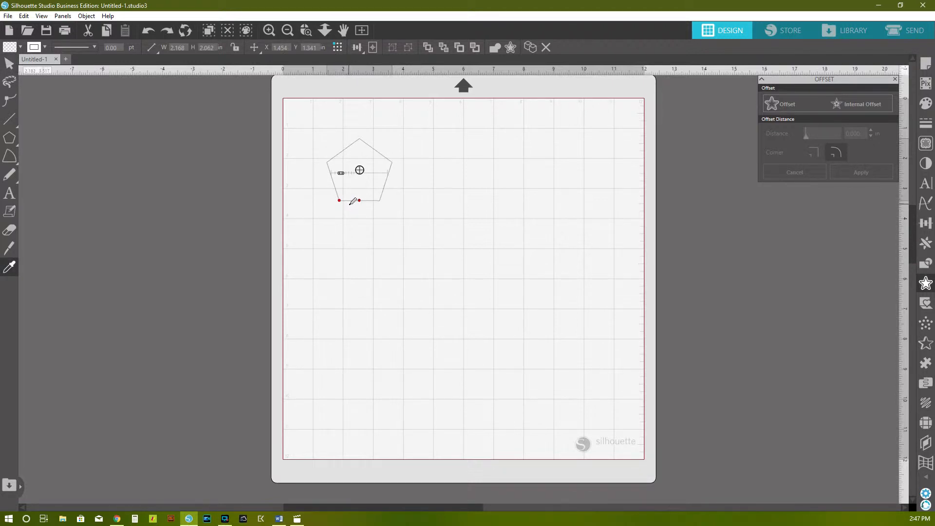
pyautogui.press('v')
pyautogui.moveTo(344, 179); pyautogui.dragTo(340, 179)
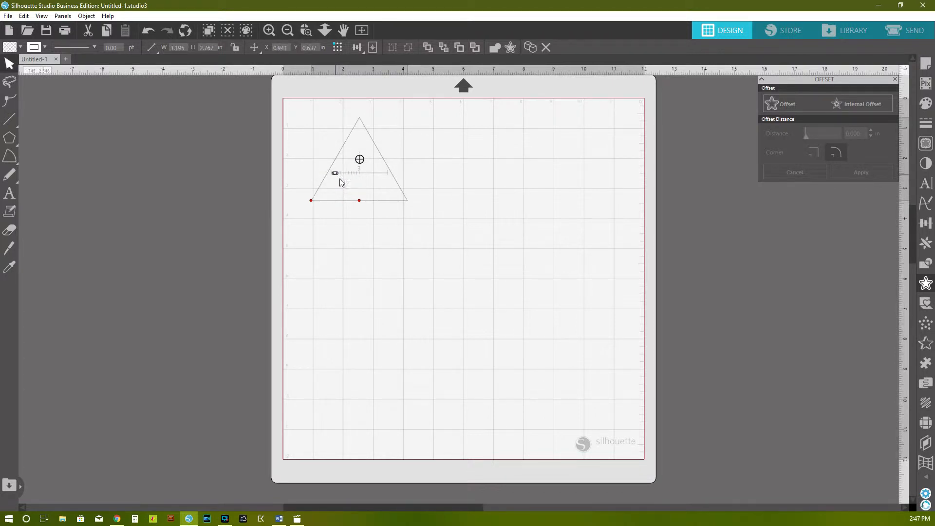
# Shrink the triangle to about 0.86 × 0.74 in and move it to about X 5.24, Y 3.23 in on the mat
pyautogui.click(400, 200)
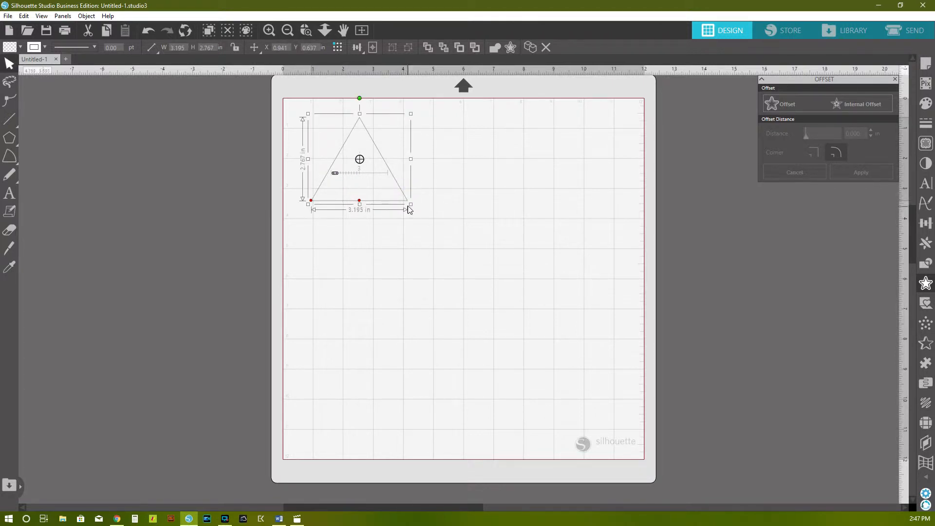
pyautogui.moveTo(412, 203); pyautogui.dragTo(469, 222)
pyautogui.click(376, 183)
pyautogui.moveTo(385, 176); pyautogui.dragTo(491, 226)
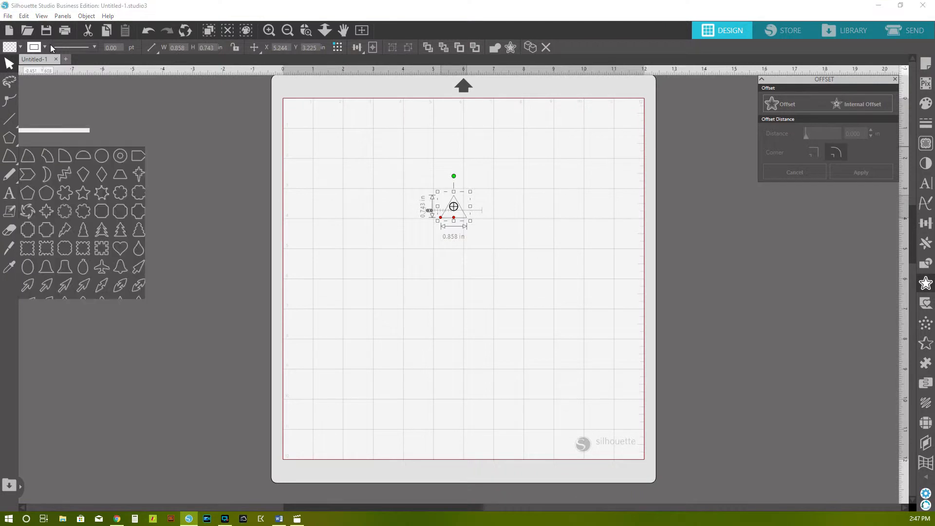
# Set the triangle's line thickness to 2.5 pt and deselect it
pyautogui.click(116, 48)
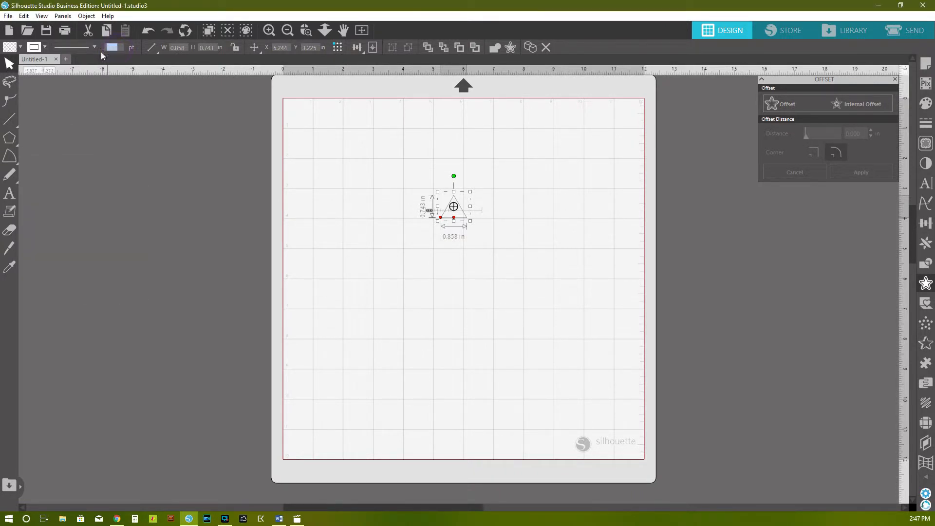
pyautogui.write('2.5')
pyautogui.press('Return')
pyautogui.click(514, 157)
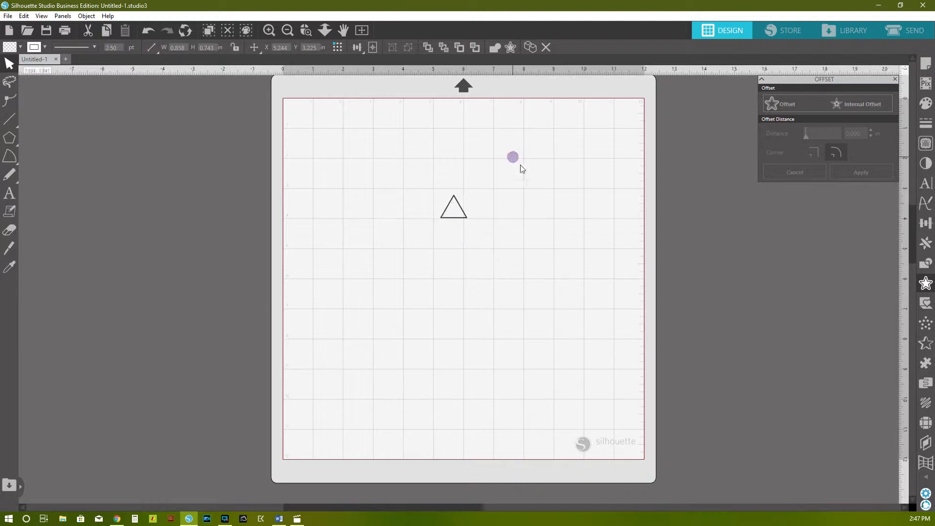
# Move the triangle's centre of rotation straight down, to about two grid squares below the triangle
pyautogui.click(463, 215)
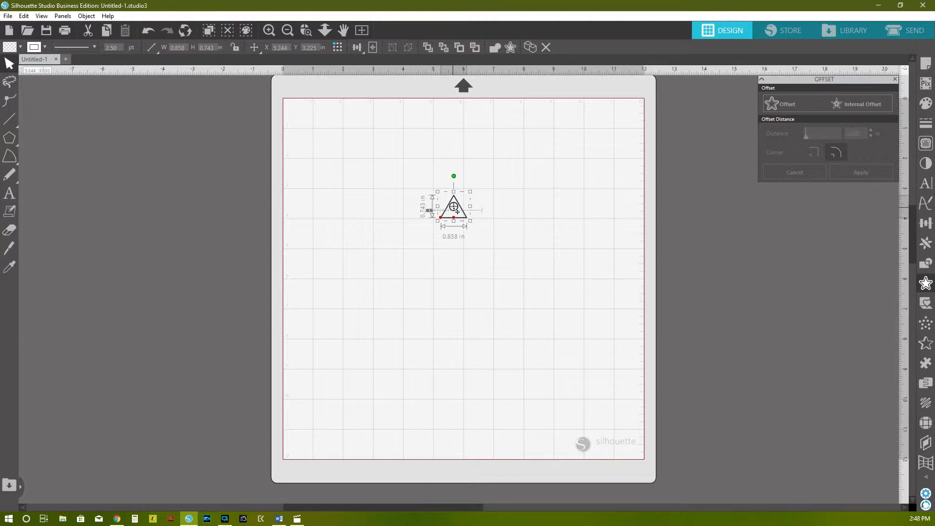
pyautogui.moveTo(458, 211); pyautogui.dragTo(454, 271)
pyautogui.moveTo(453, 271); pyautogui.dragTo(454, 271)
# Replicate the triangle around its rotation centre with 11 copies rotated 30° each, and group the resulting ring
pyautogui.click(927, 244)
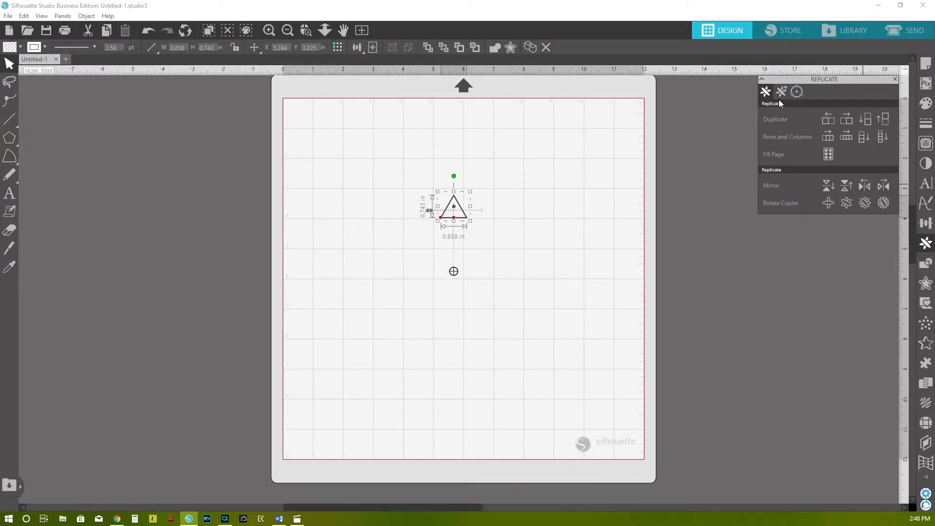
pyautogui.click(781, 92)
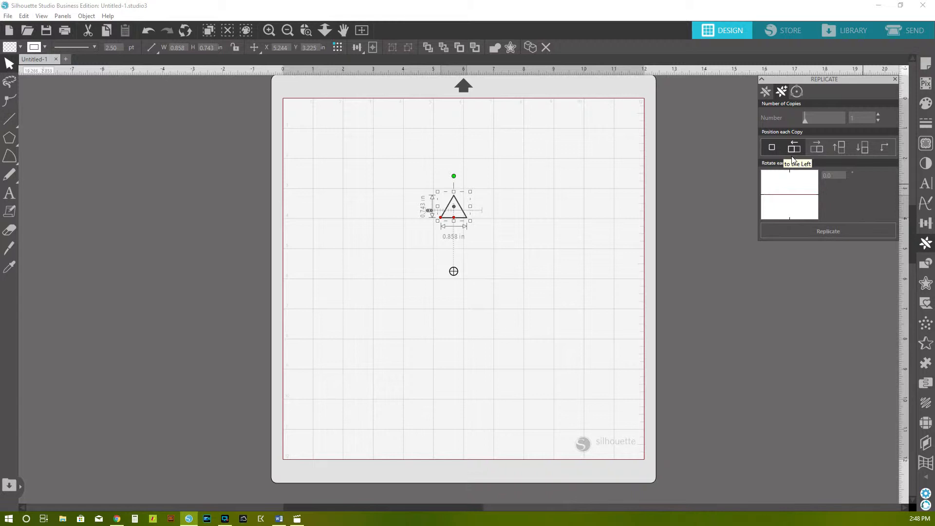
pyautogui.click(839, 147)
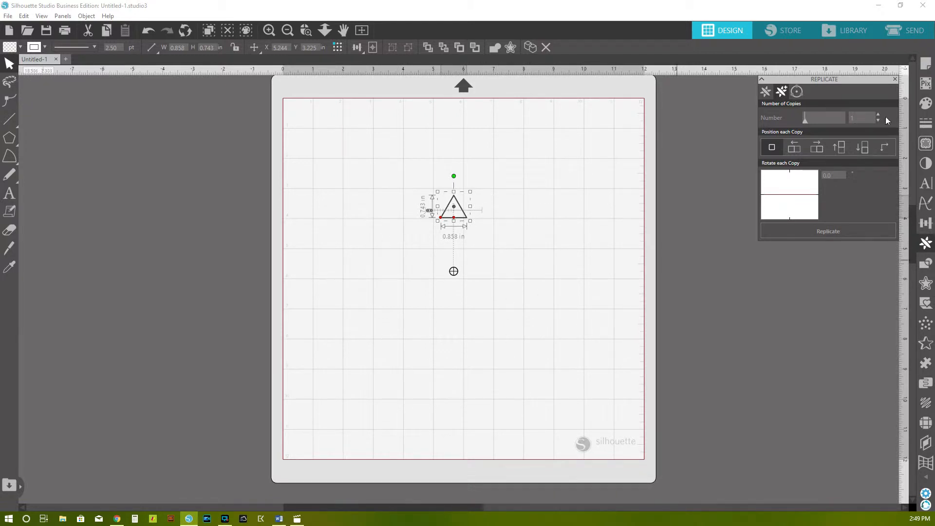
pyautogui.click(869, 118)
pyautogui.write('11')
pyautogui.click(868, 93)
pyautogui.click(836, 173)
pyautogui.write('30')
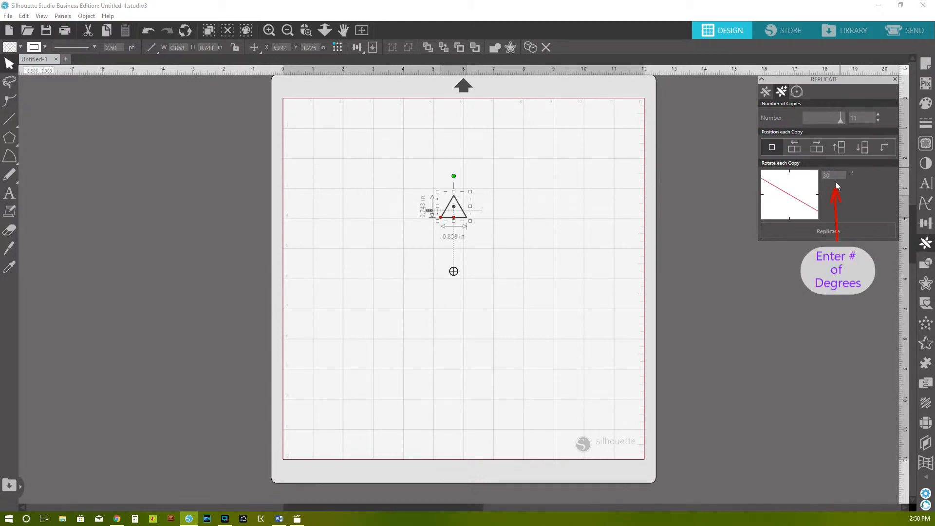
pyautogui.click(829, 231)
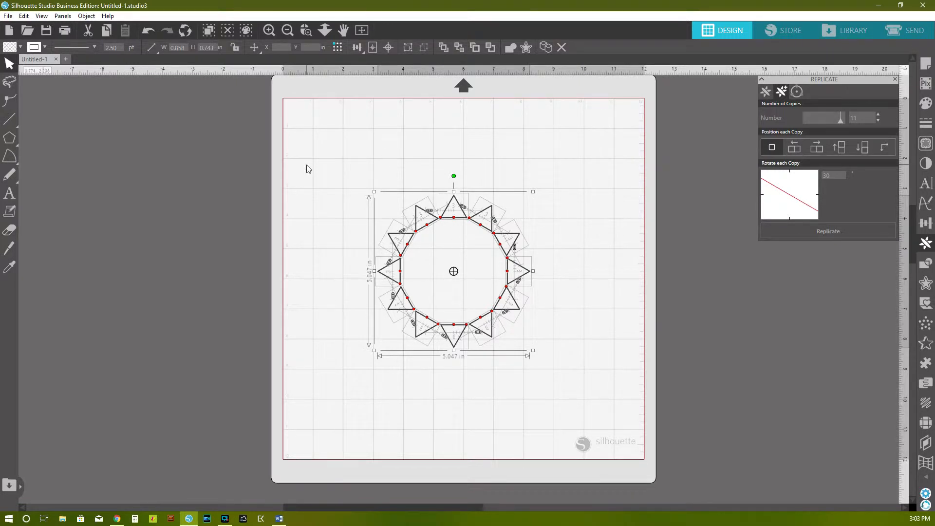
pyautogui.hotkey('ctrl', 'g')
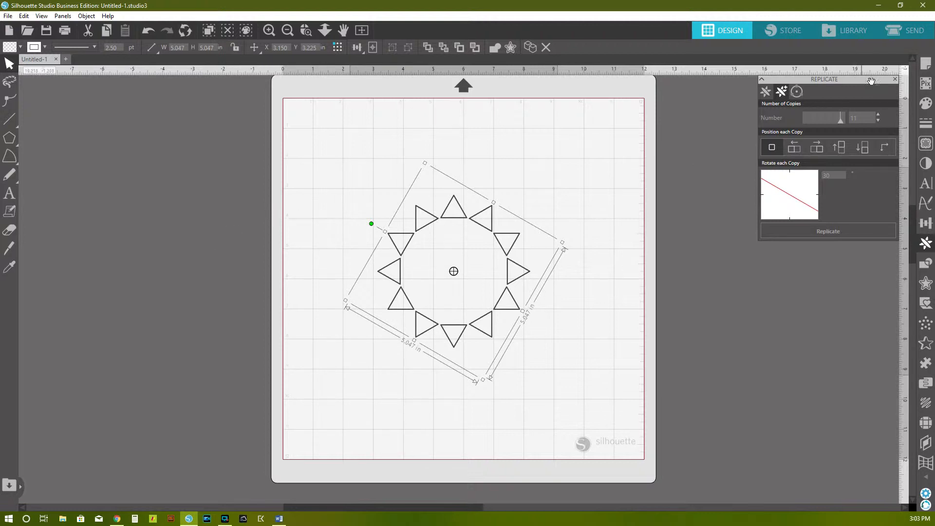
# Open the Offset settings and add a sticky note beside the mat reading "Offset:"
pyautogui.click(926, 287)
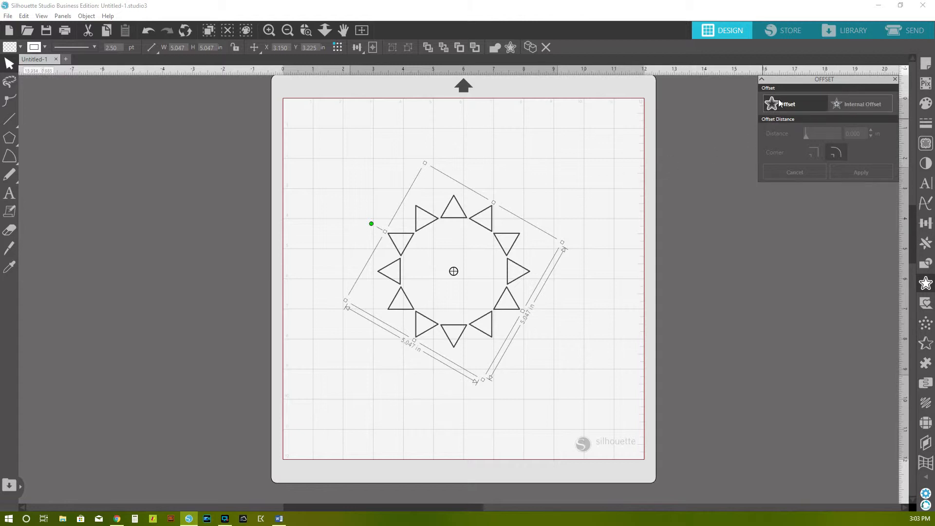
pyautogui.click(10, 214)
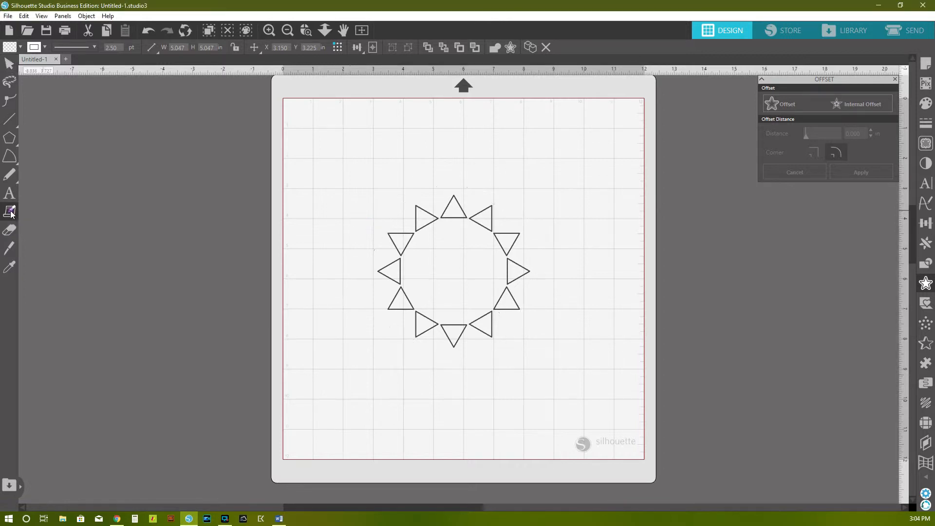
pyautogui.click(77, 200)
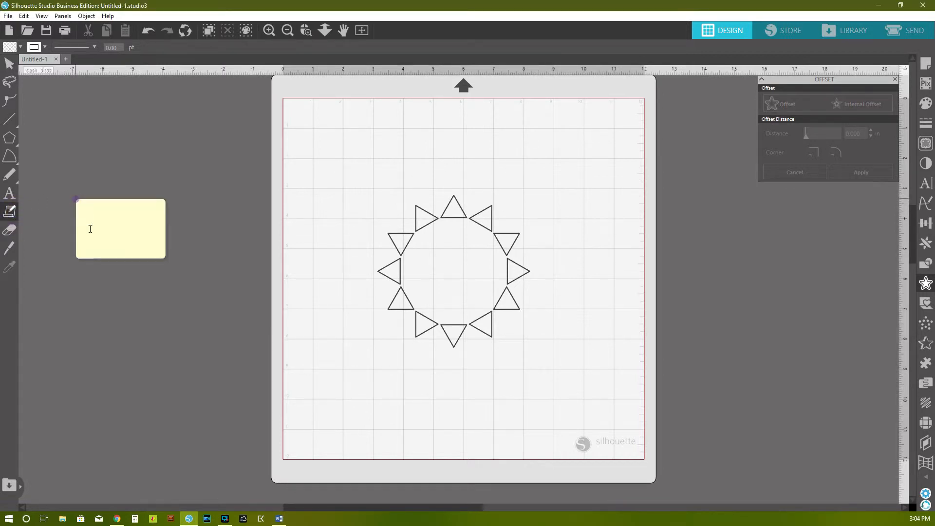
pyautogui.click(114, 217)
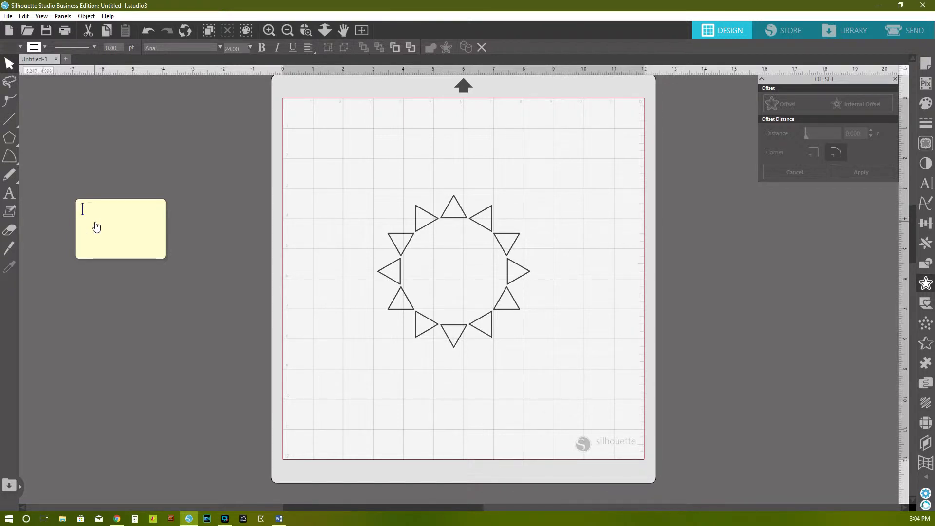
pyautogui.write('offset')
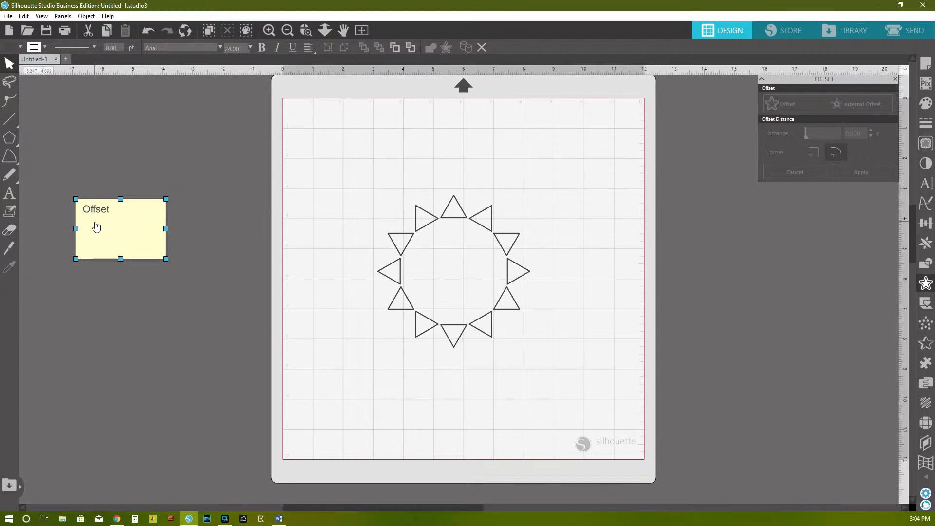
pyautogui.write(':')
# Apply a 0.125 in offset with rounded corners to the grouped ring of triangles
pyautogui.click(426, 214)
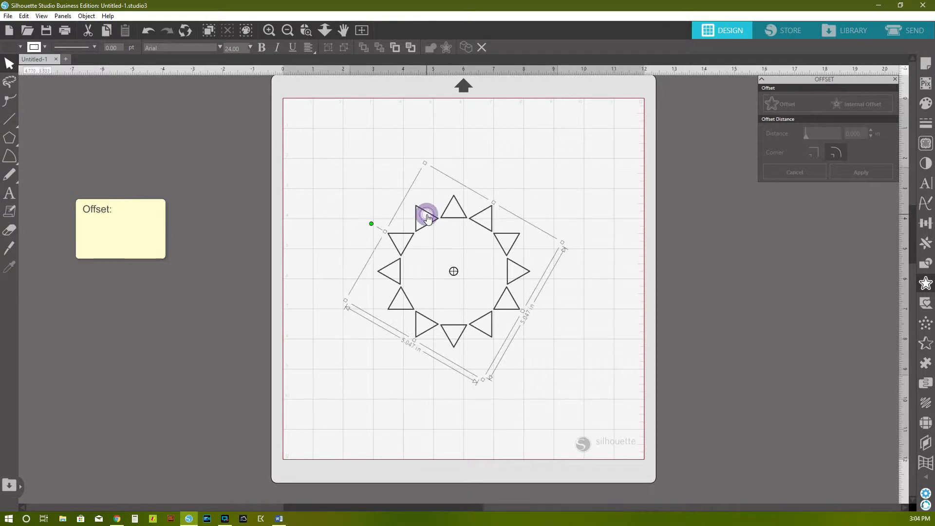
pyautogui.click(779, 103)
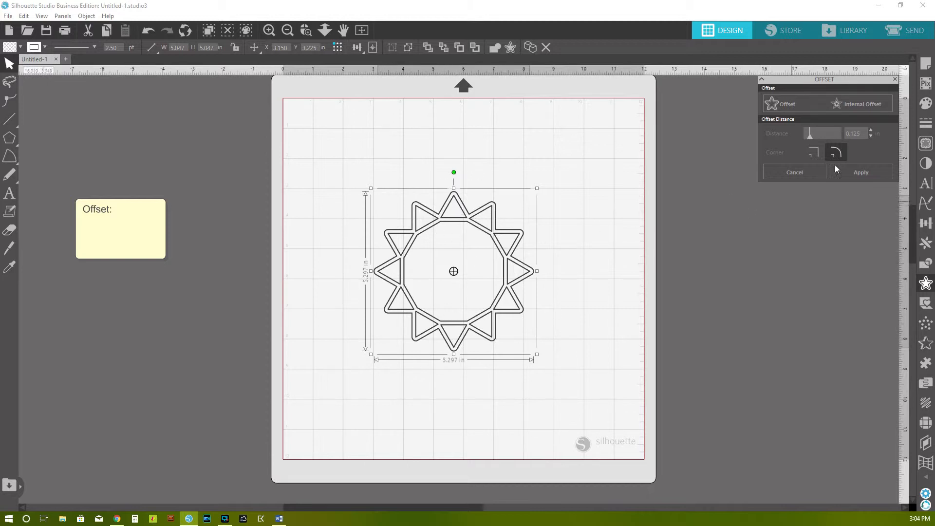
pyautogui.moveTo(454, 172); pyautogui.dragTo(303, 231)
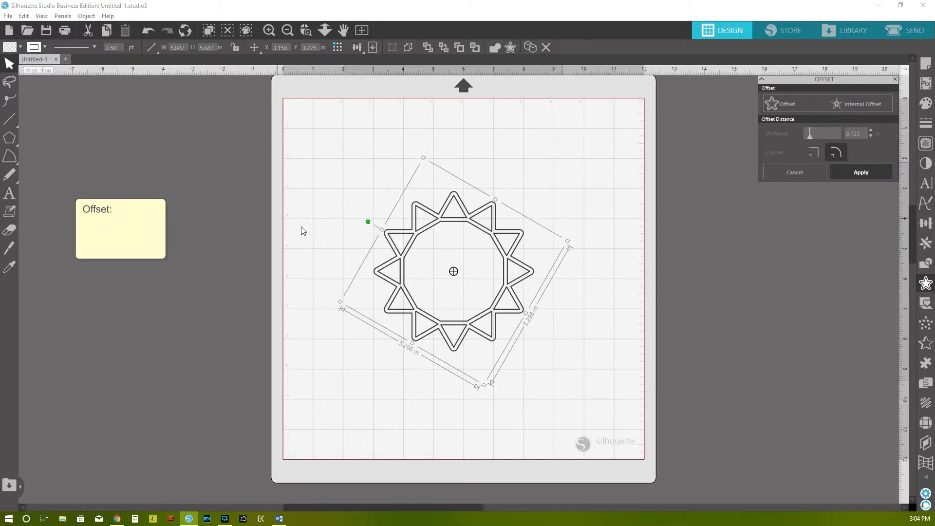
# Record the first offset distance in the sticky note so it reads "Offset: .125", and add a new line
pyautogui.doubleClick(140, 209)
pyautogui.write('.125')
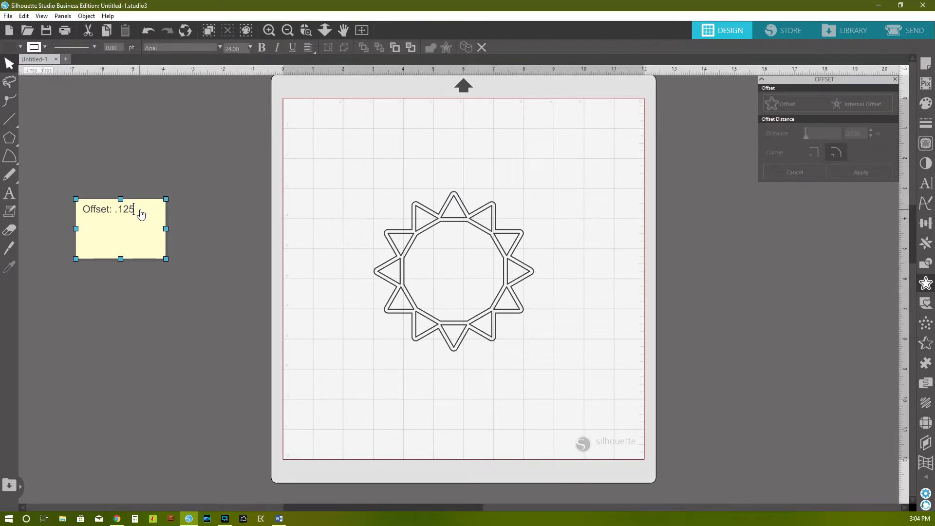
pyautogui.press('Return')
# Select the triangle ring with its outline and apply a second offset of 0.305 in with rounded corners
pyautogui.moveTo(342, 188); pyautogui.dragTo(507, 368)
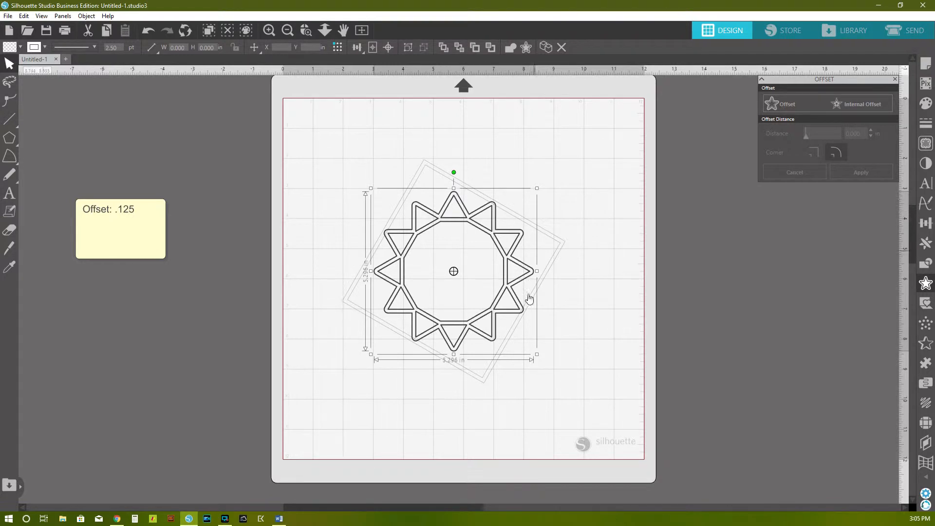
pyautogui.click(793, 105)
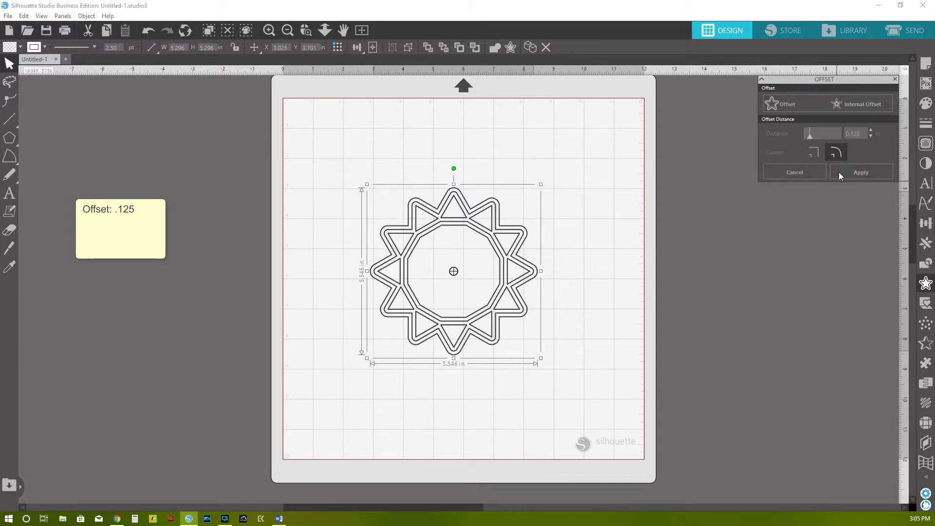
pyautogui.click(872, 128)
pyautogui.click(872, 128)
pyautogui.click(872, 129)
pyautogui.click(872, 128)
pyautogui.click(872, 129)
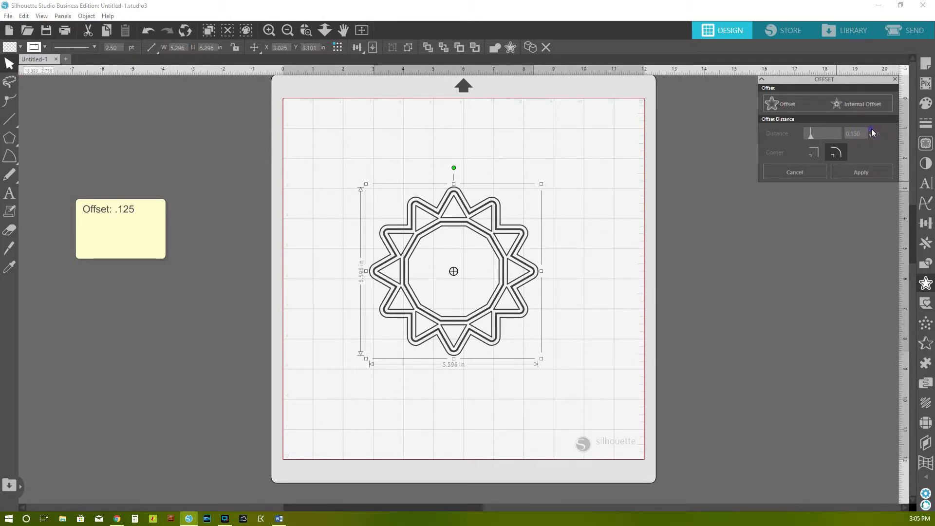
pyautogui.click(873, 129)
pyautogui.click(872, 130)
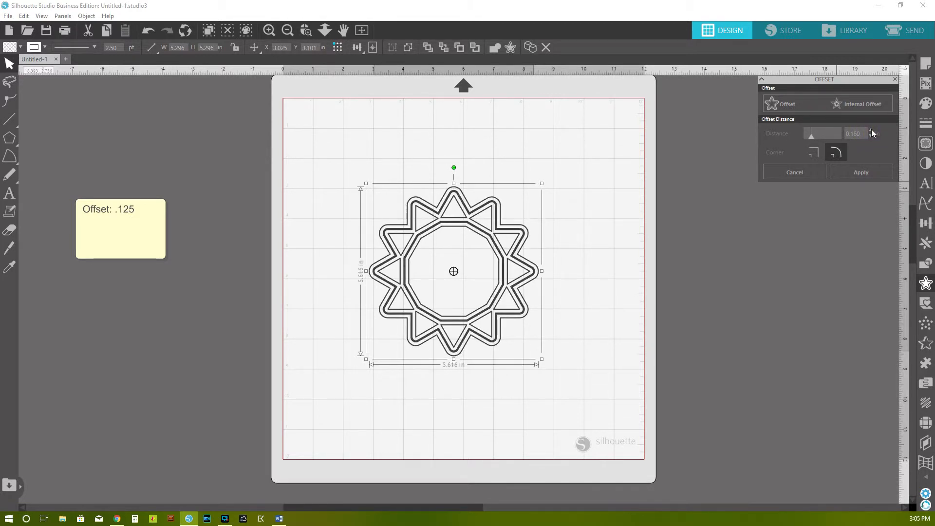
pyautogui.click(873, 129)
pyautogui.click(871, 130)
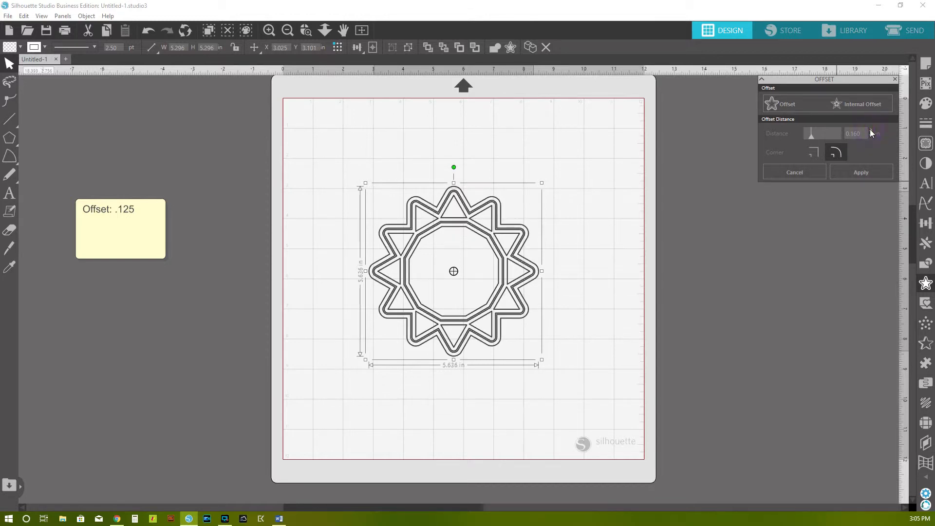
pyautogui.click(872, 130)
pyautogui.click(871, 130)
pyautogui.click(872, 129)
pyautogui.click(872, 130)
pyautogui.click(872, 130)
pyautogui.click(871, 130)
pyautogui.click(871, 129)
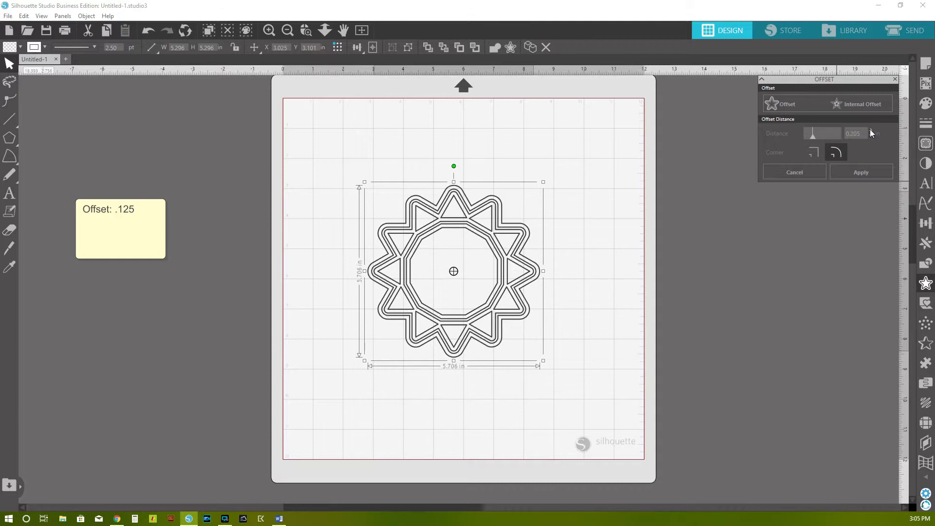
pyautogui.click(872, 130)
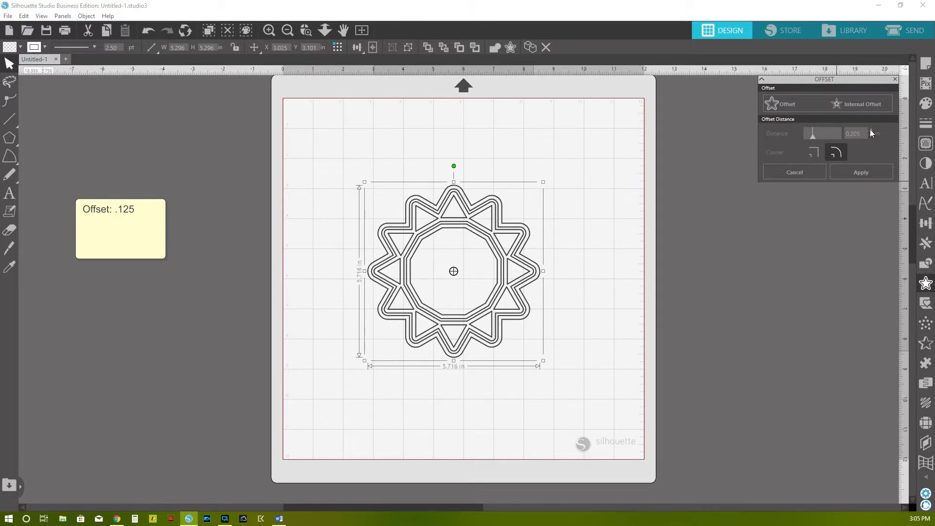
pyautogui.click(871, 130)
pyautogui.click(871, 130)
pyautogui.click(871, 129)
pyautogui.click(871, 130)
pyautogui.click(872, 129)
pyautogui.click(871, 130)
pyautogui.click(871, 129)
pyautogui.click(871, 129)
pyautogui.click(871, 130)
pyautogui.click(871, 130)
pyautogui.click(872, 130)
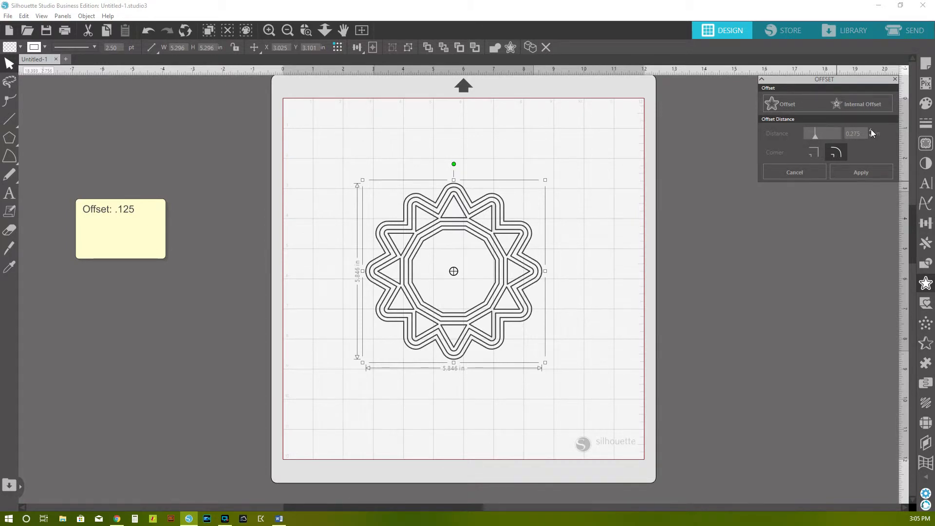
pyautogui.click(871, 130)
pyautogui.click(871, 130)
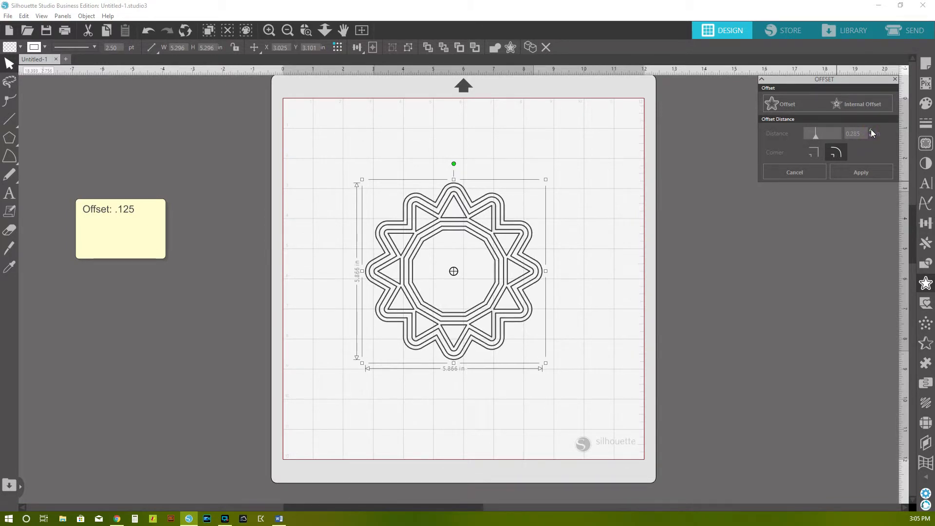
pyautogui.click(871, 131)
pyautogui.click(871, 131)
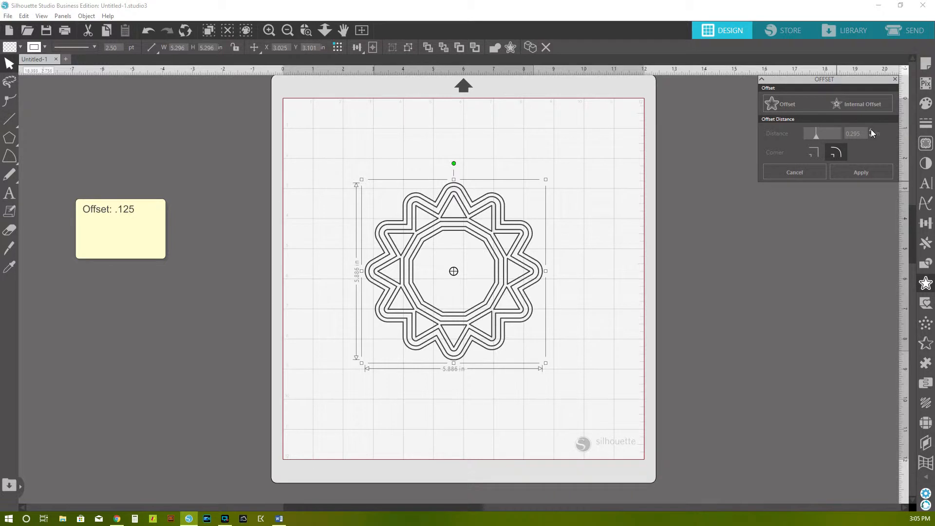
pyautogui.click(871, 130)
pyautogui.click(871, 130)
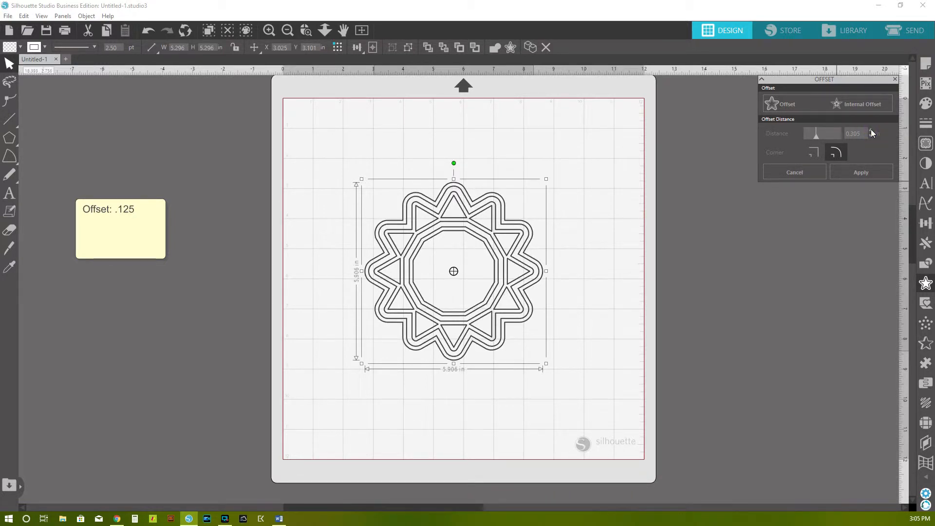
pyautogui.click(861, 172)
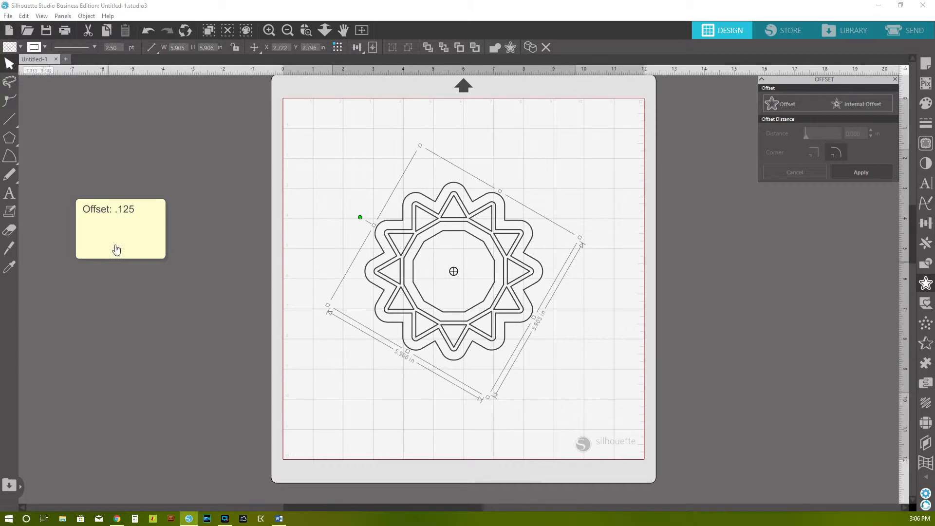
# Add a second line to the sticky note reading "Offset: .305" and start a new line below it
pyautogui.click(138, 216)
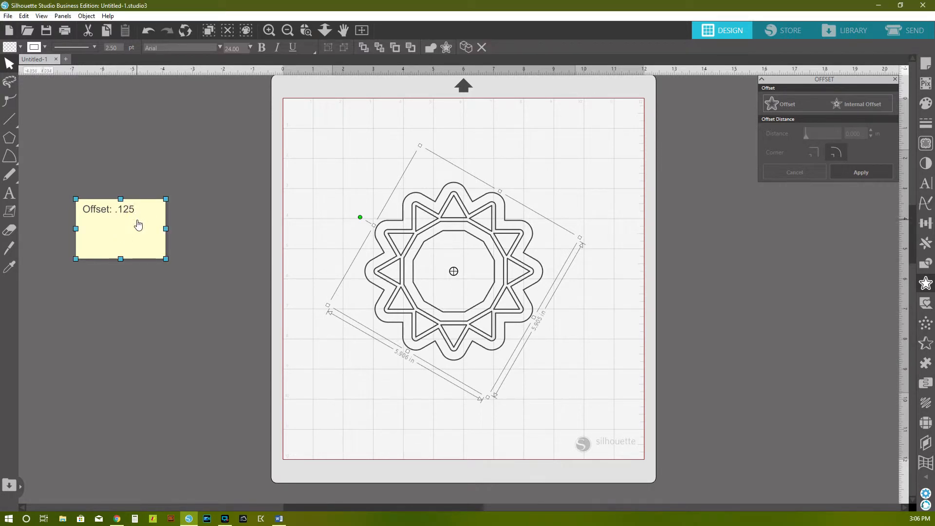
pyautogui.press('Return')
pyautogui.write('Ofse')
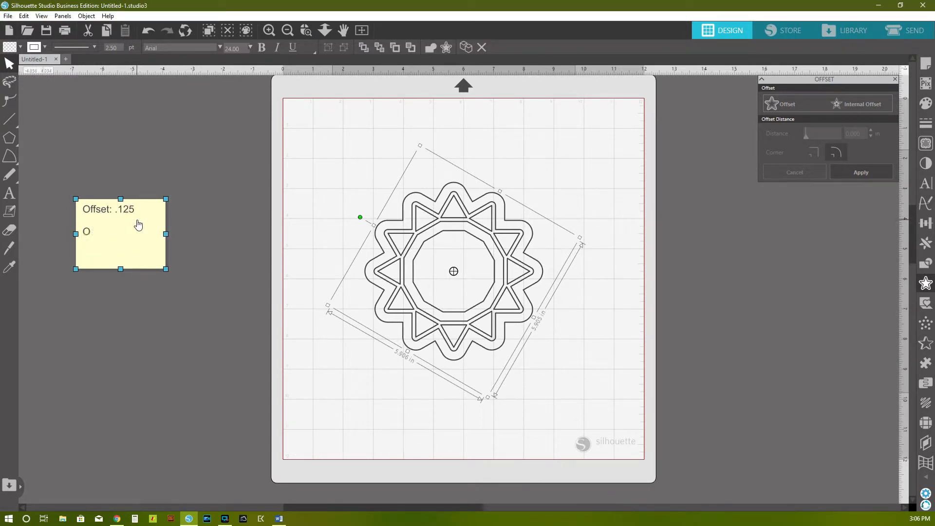
pyautogui.press('BackSpace')
pyautogui.press('BackSpace')
pyautogui.write('fset: .305')
pyautogui.press('Return')
pyautogui.press('Return')
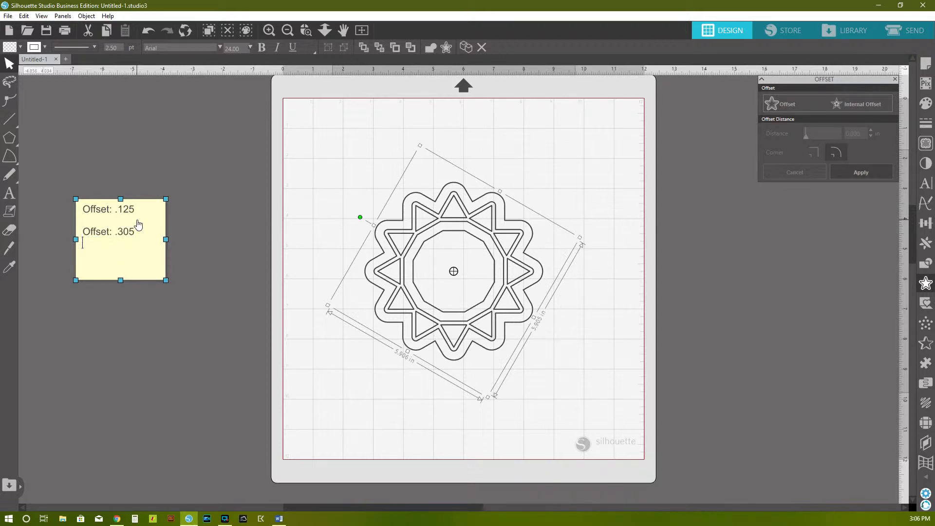
# Add the line "Internal offset:" to the sticky note
pyautogui.write('Intet')
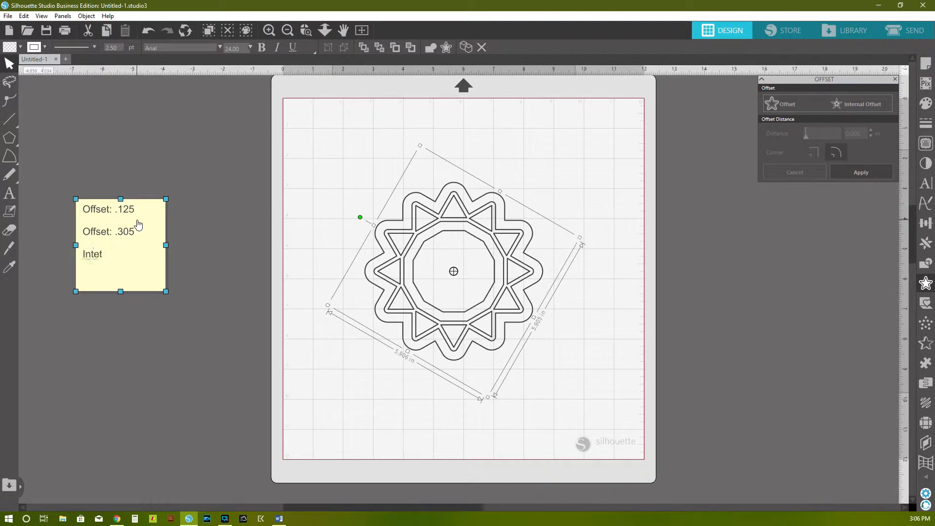
pyautogui.press('BackSpace')
pyautogui.write('rnal offset:')
# Select the triangle ring with both of its offset outlines and make them a compound path
pyautogui.moveTo(323, 130); pyautogui.dragTo(567, 402)
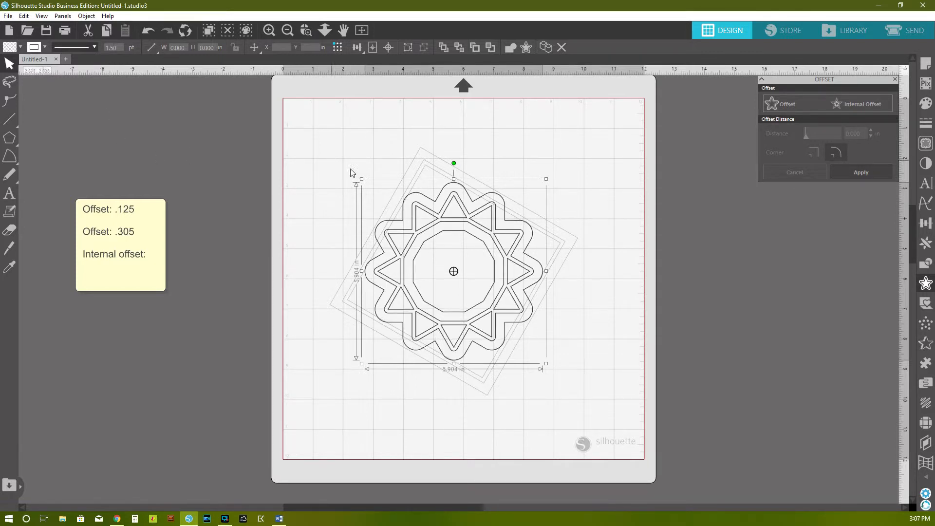
pyautogui.click(673, 157)
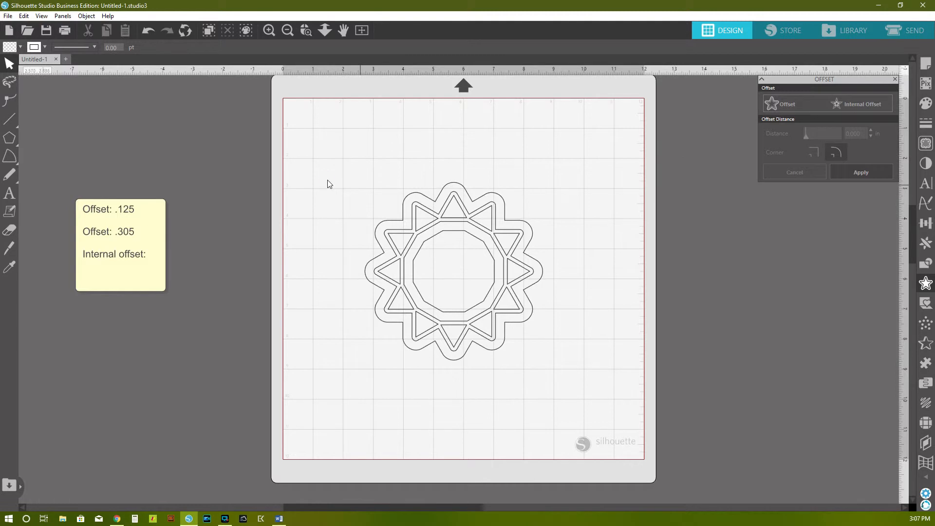
pyautogui.moveTo(329, 184); pyautogui.dragTo(533, 376)
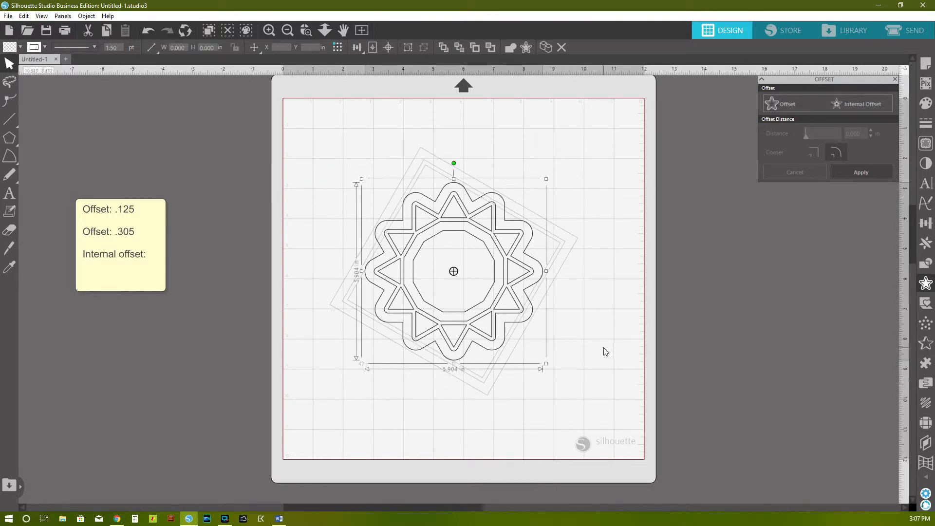
pyautogui.hotkey('ctrl', 'e')
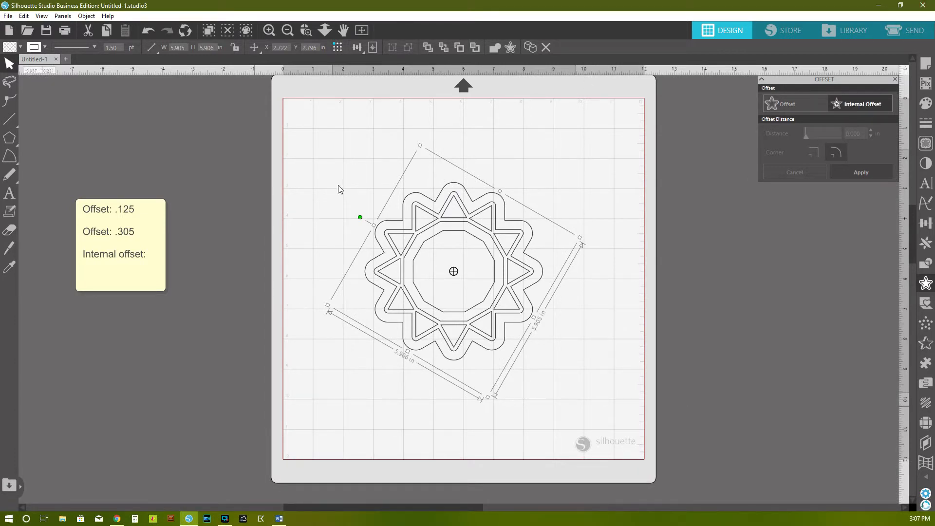
# Start an internal offset on the compound mandala shape and reduce its distance to 0.095 in
pyautogui.click(860, 110)
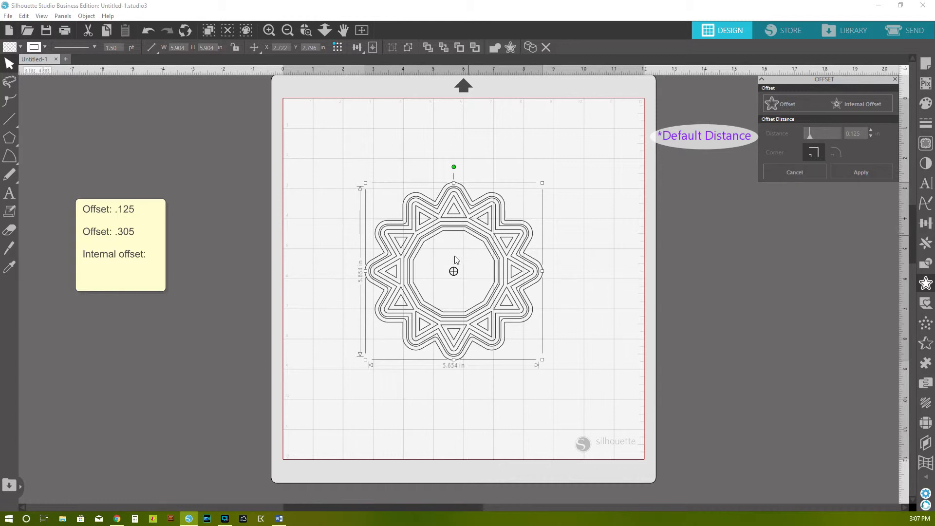
pyautogui.click(872, 136)
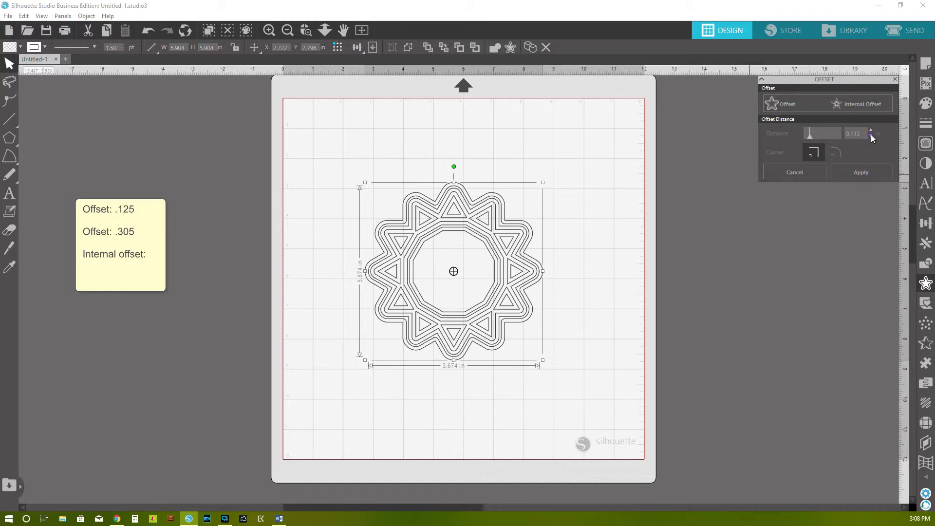
pyautogui.click(871, 136)
pyautogui.click(871, 135)
pyautogui.click(871, 136)
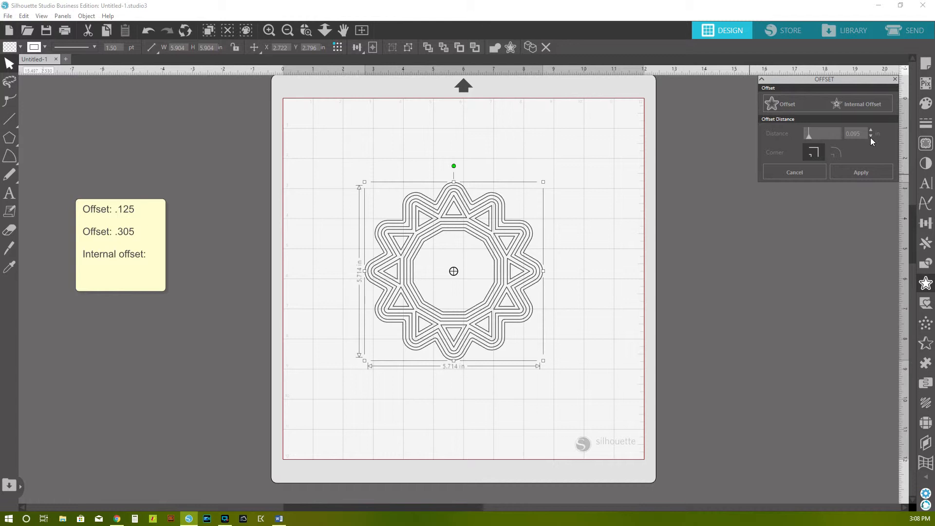
# Try smaller internal offset distances, from 0.070 in down to 0.000 in
pyautogui.click(809, 138)
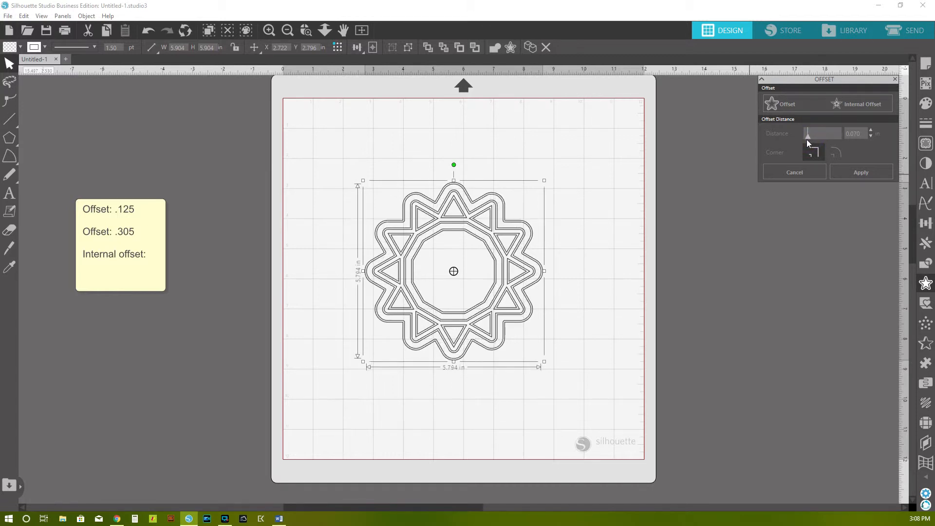
pyautogui.click(807, 139)
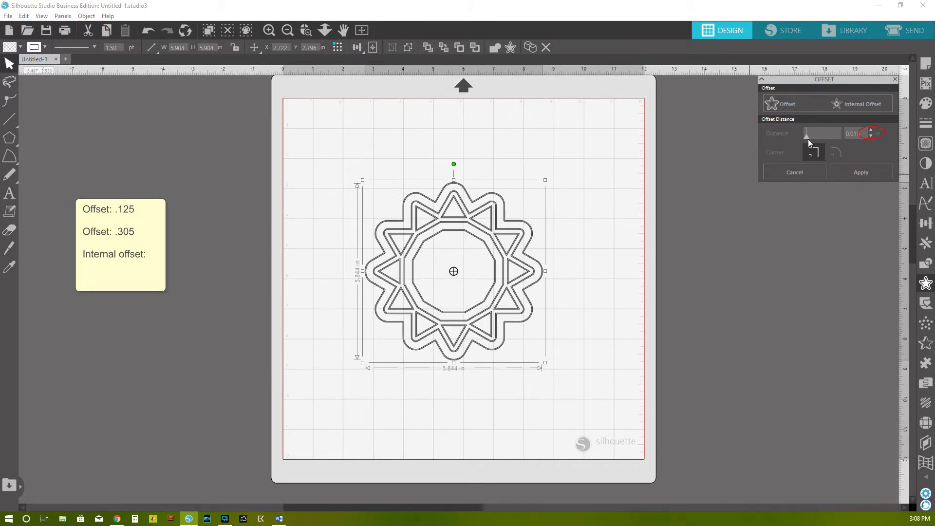
pyautogui.moveTo(808, 139); pyautogui.dragTo(806, 139)
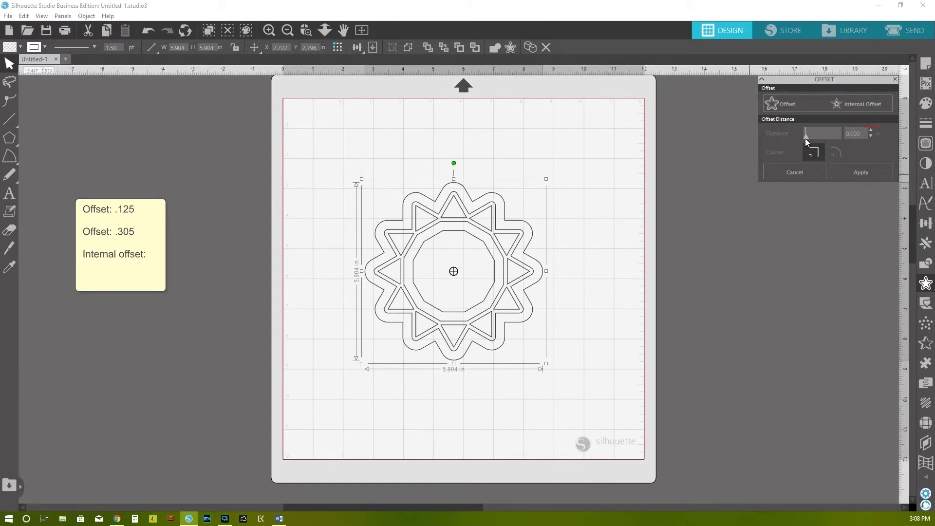
pyautogui.click(808, 137)
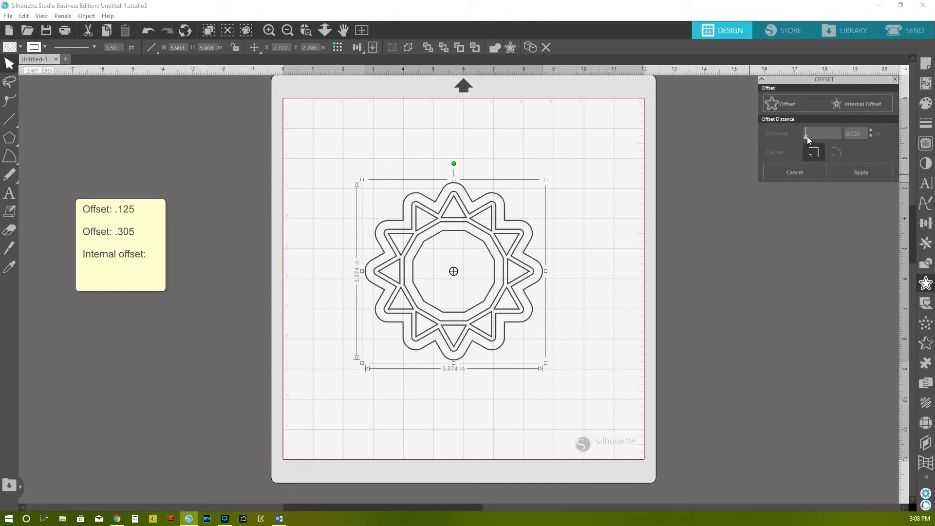
# Raise the internal offset distance in small increments to 0.095 in and apply it to the mandala with sharp corners
pyautogui.click(871, 130)
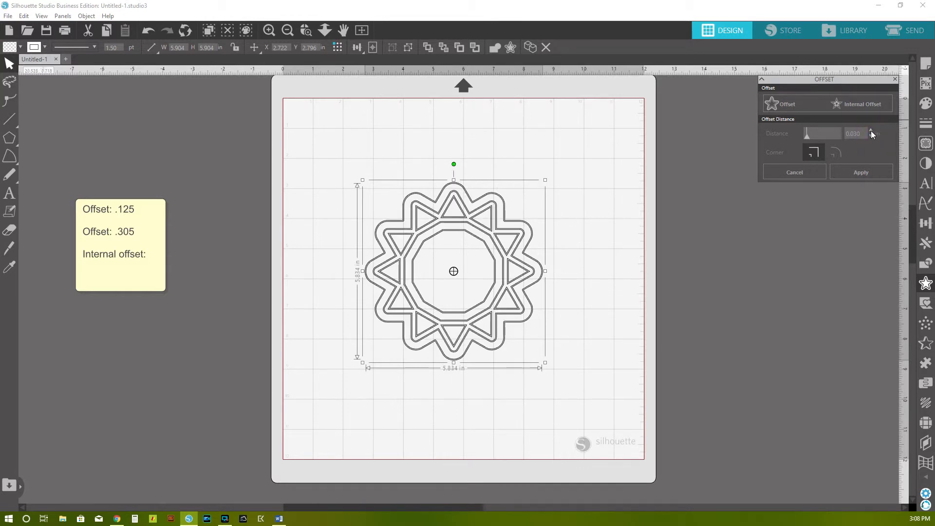
pyautogui.click(871, 130)
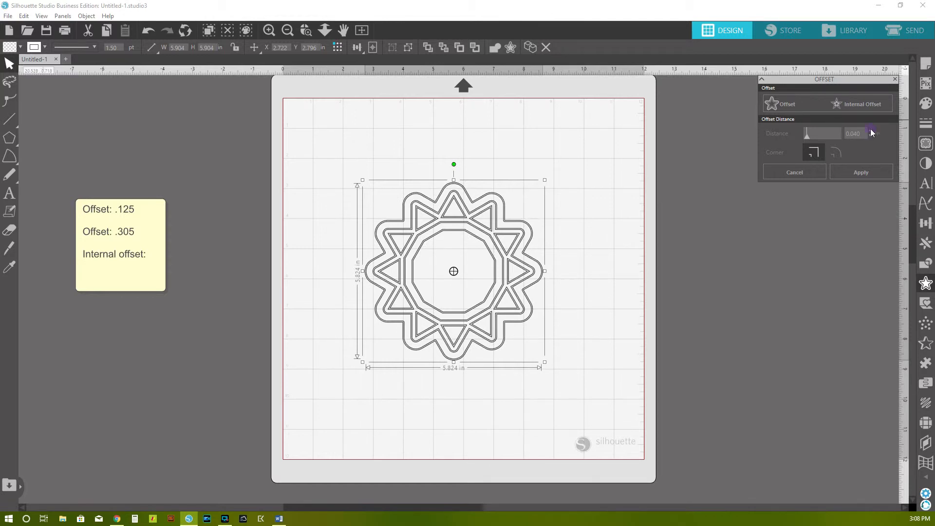
pyautogui.click(871, 130)
pyautogui.click(871, 131)
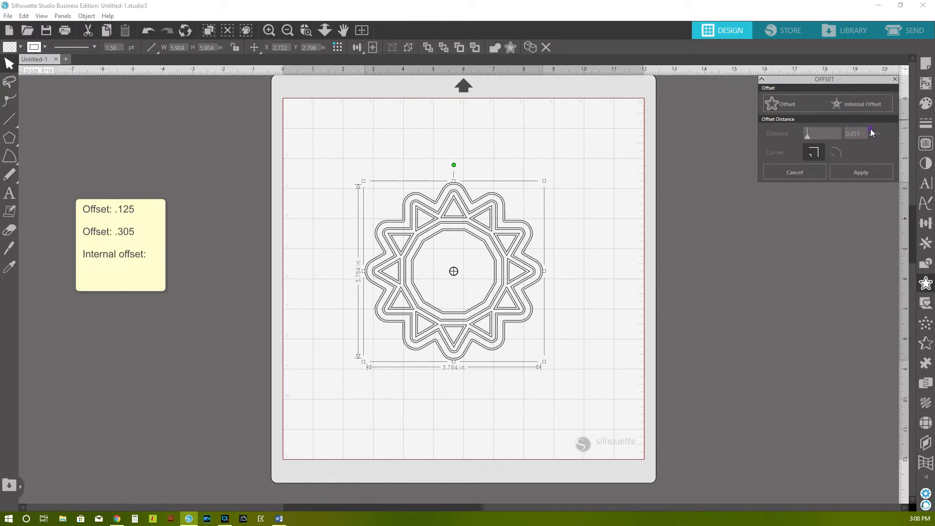
pyautogui.click(871, 130)
pyautogui.click(871, 130)
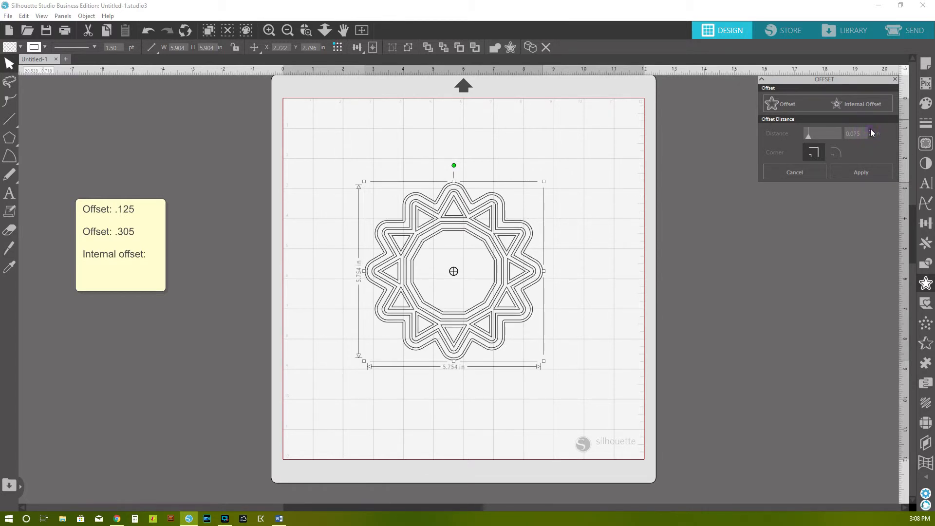
pyautogui.click(871, 131)
pyautogui.click(871, 131)
pyautogui.click(871, 130)
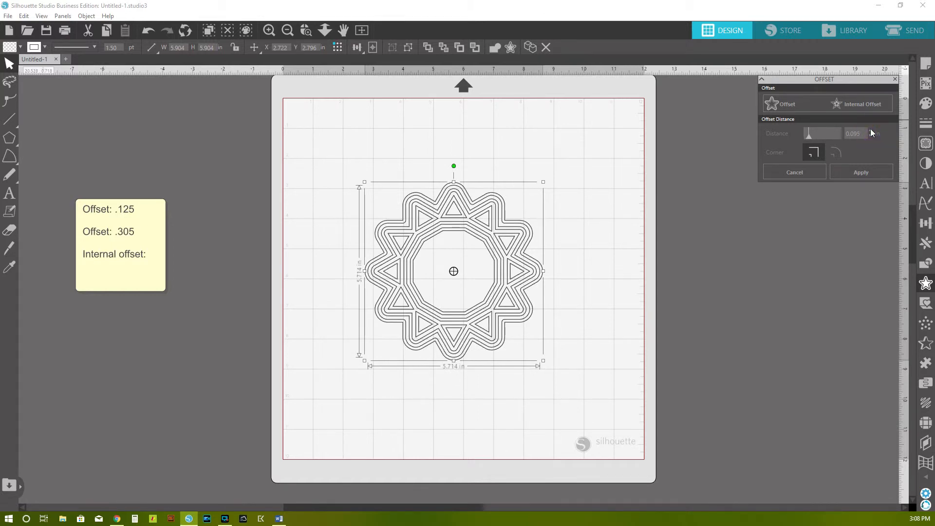
pyautogui.click(866, 173)
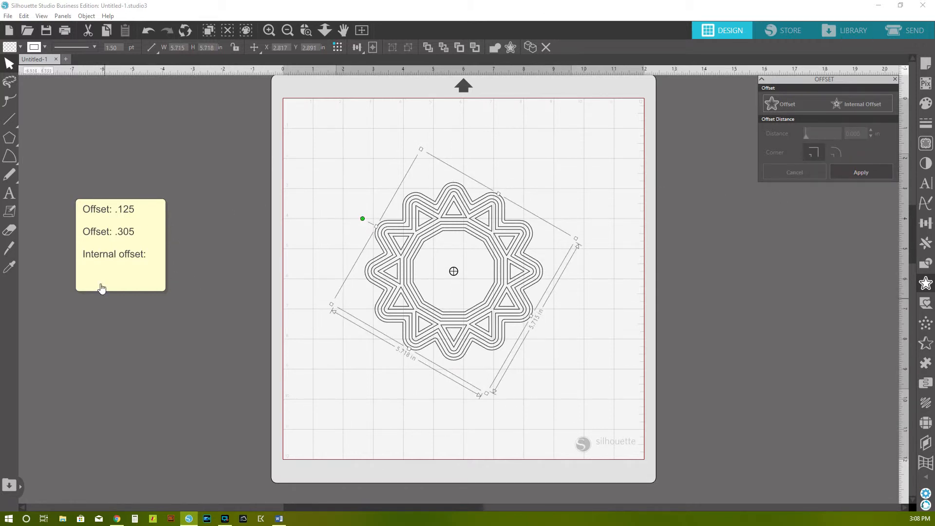
# Select the mandala together with its internal offset, make them a compound path, and deselect the result
pyautogui.moveTo(326, 145); pyautogui.dragTo(596, 423)
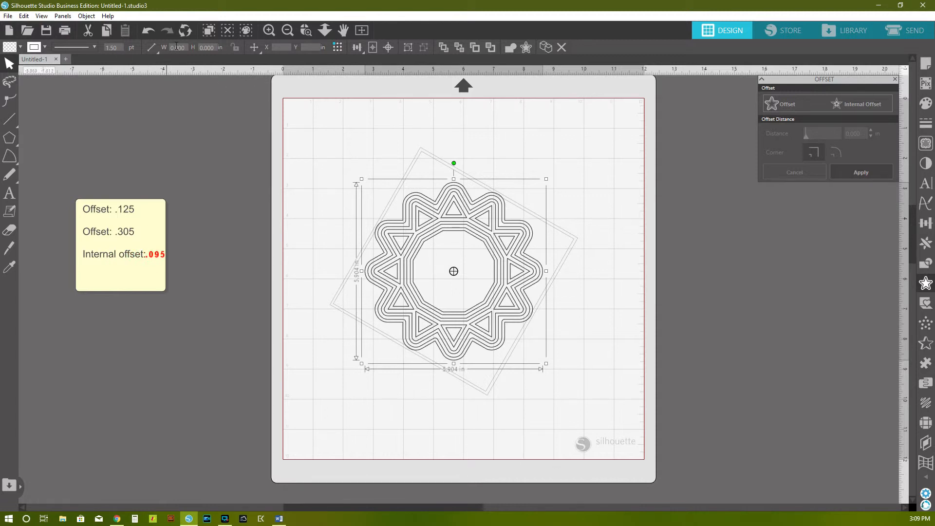
pyautogui.press('i')
pyautogui.hotkey('ctrl', 'e')
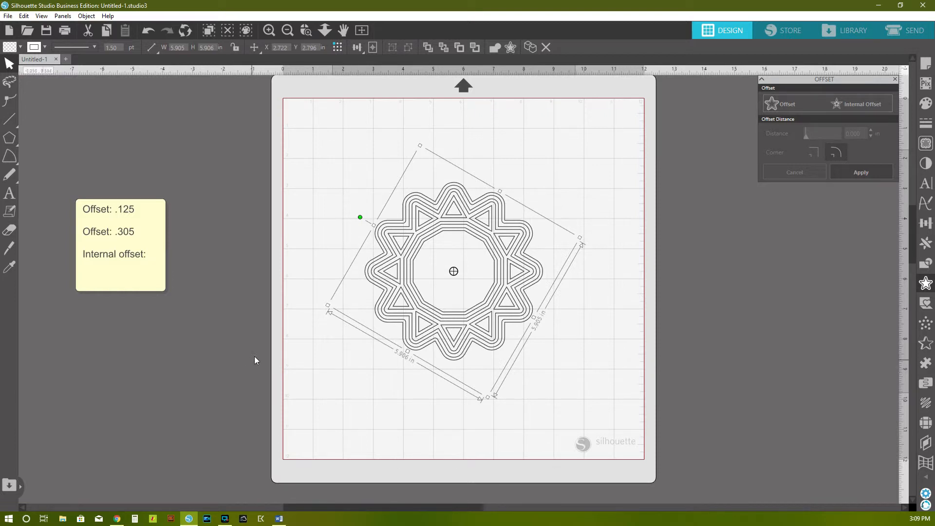
pyautogui.click(402, 403)
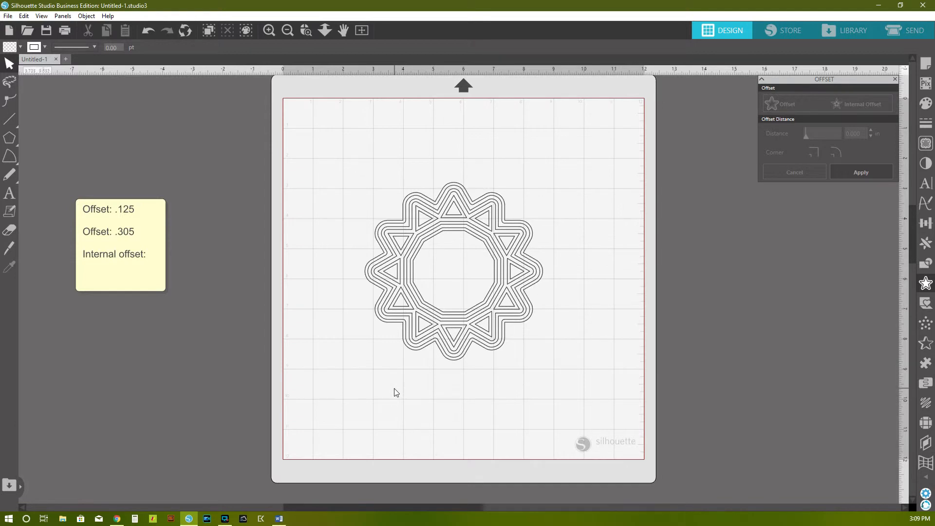
# Draw a circle about 0.81 in across above the mandala's top petal and set its line thickness to 1.5 pt
pyautogui.moveTo(14, 150)
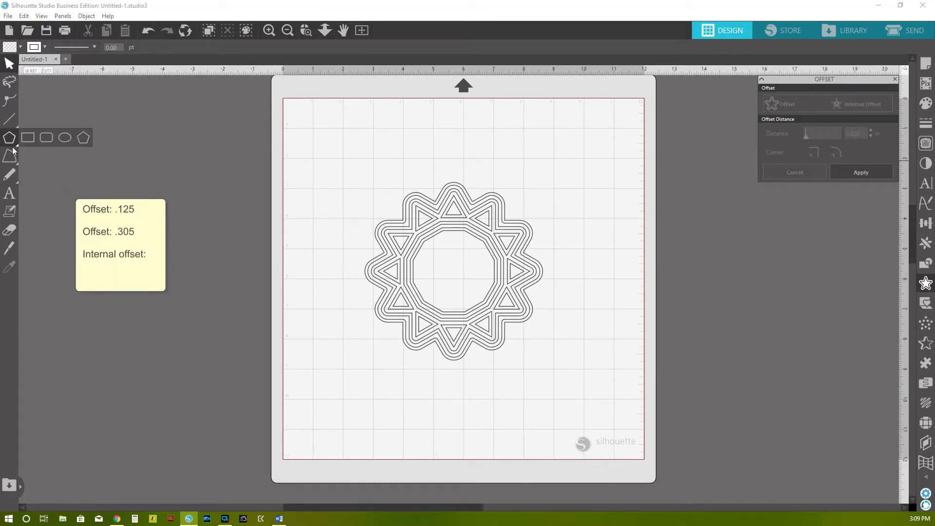
pyautogui.click(60, 139)
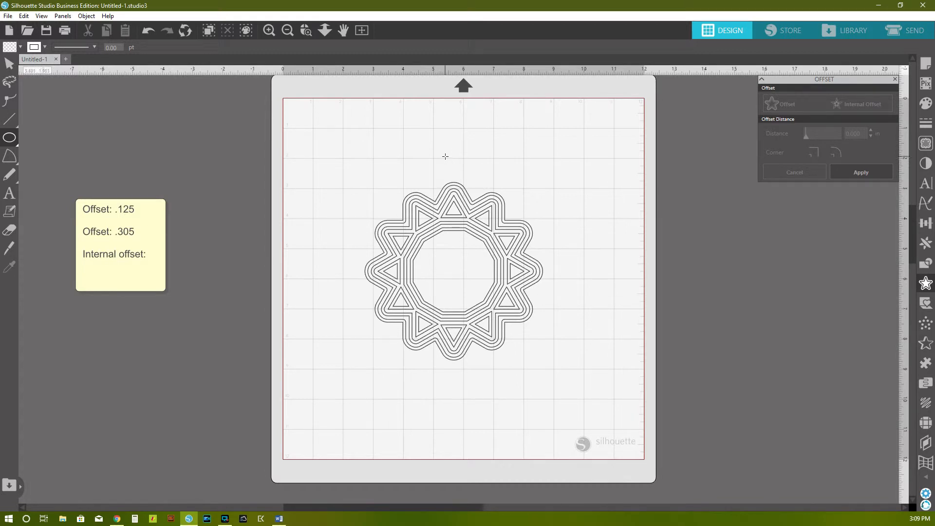
pyautogui.moveTo(438, 149); pyautogui.dragTo(458, 181)
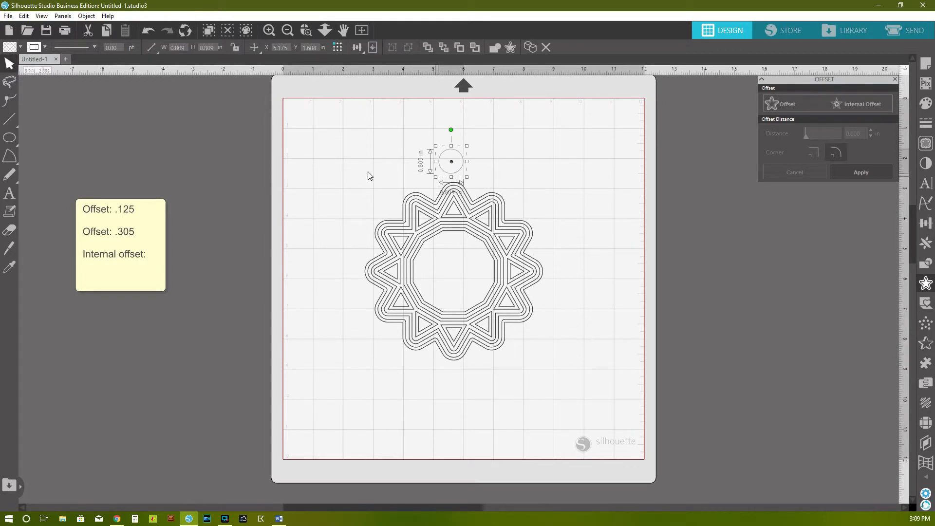
pyautogui.click(120, 51)
pyautogui.write('1.5')
pyautogui.press('Return')
# Shrink the circle to about 0.445 in across and move it closer to the mandala's vertical centreline above the top petal
pyautogui.moveTo(468, 145)
pyautogui.mouseDown()
pyautogui.moveTo(477, 135)
pyautogui.moveTo(458, 156)
pyautogui.mouseUp()
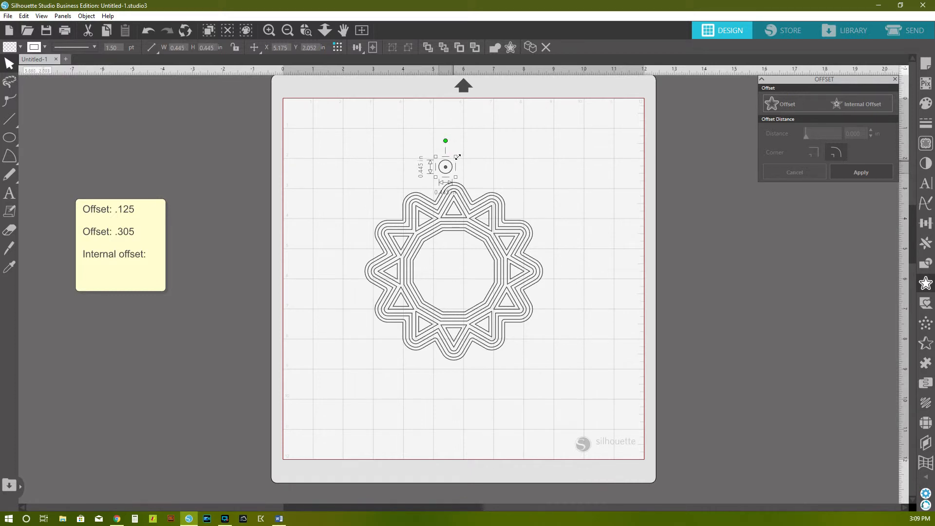
pyautogui.click(472, 165)
pyautogui.moveTo(452, 167)
pyautogui.mouseDown()
pyautogui.moveTo(475, 172)
pyautogui.moveTo(457, 165)
pyautogui.mouseUp()
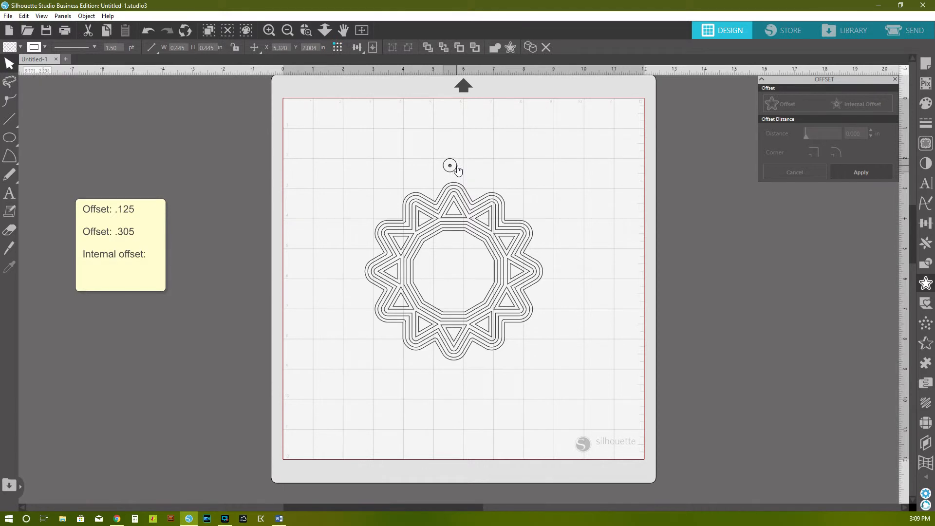
# Select the circle and the mandala together, align their centres horizontally, and deselect them
pyautogui.click(448, 117)
pyautogui.moveTo(474, 260); pyautogui.dragTo(475, 259)
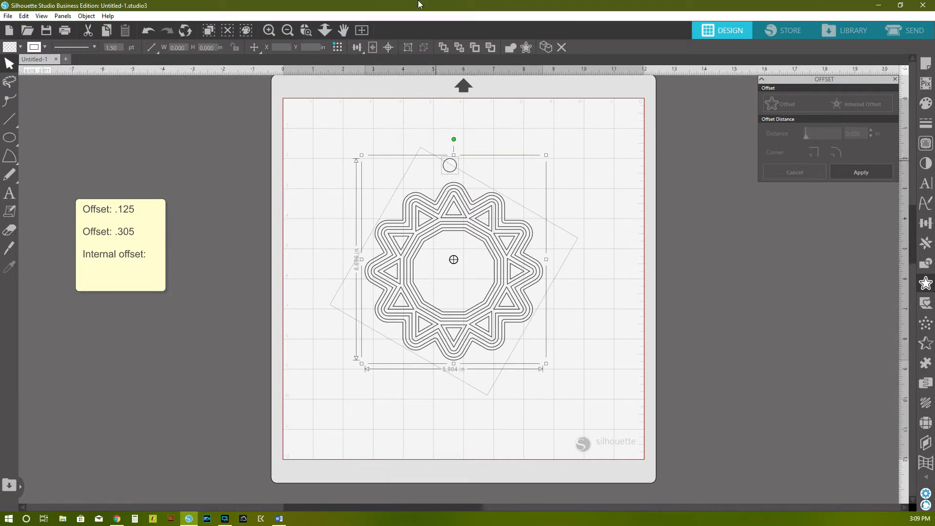
pyautogui.click(358, 49)
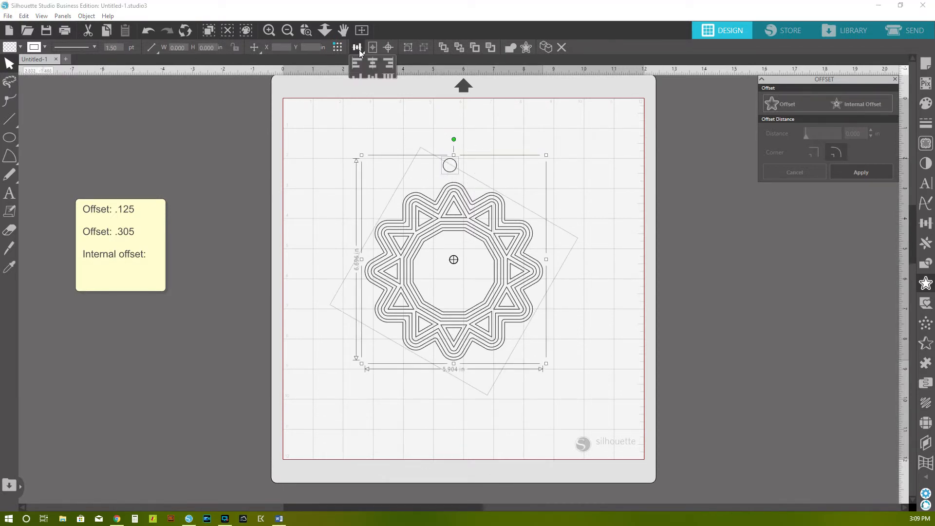
pyautogui.click(374, 66)
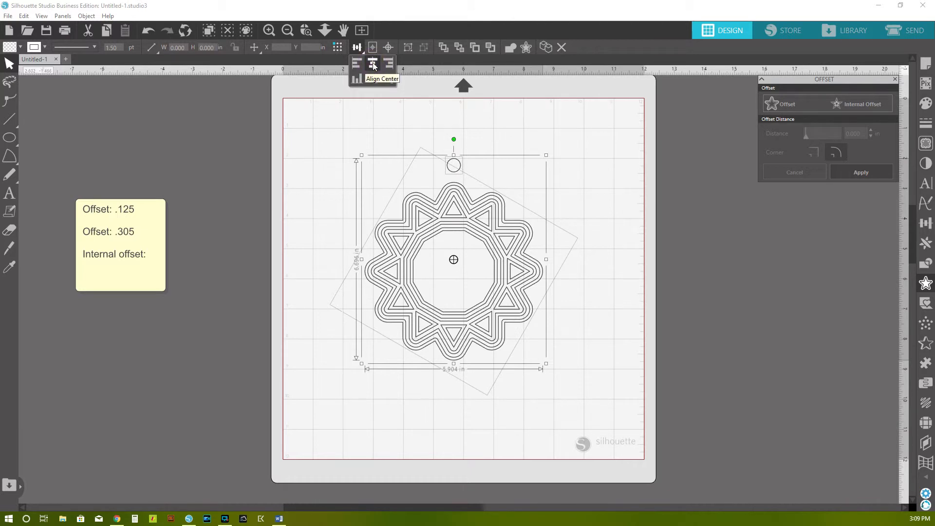
pyautogui.click(531, 122)
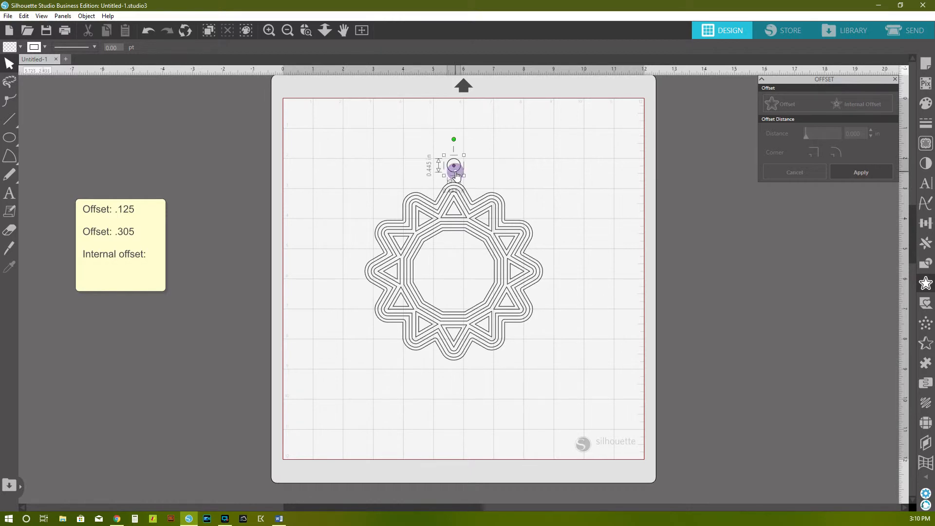
# Duplicate the circle above the top petal and place the copy near the mandala's centre at about 0.202 in across
pyautogui.click(456, 174)
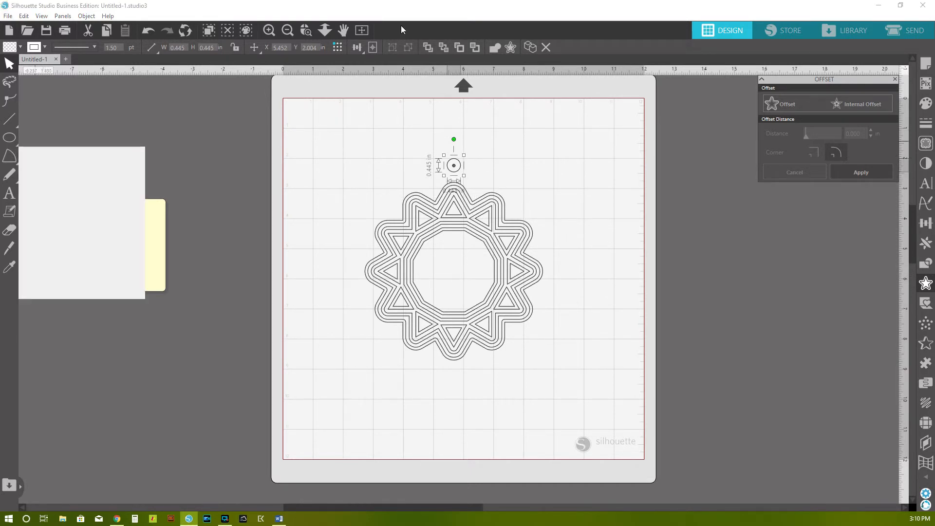
pyautogui.click(508, 199)
pyautogui.click(454, 165)
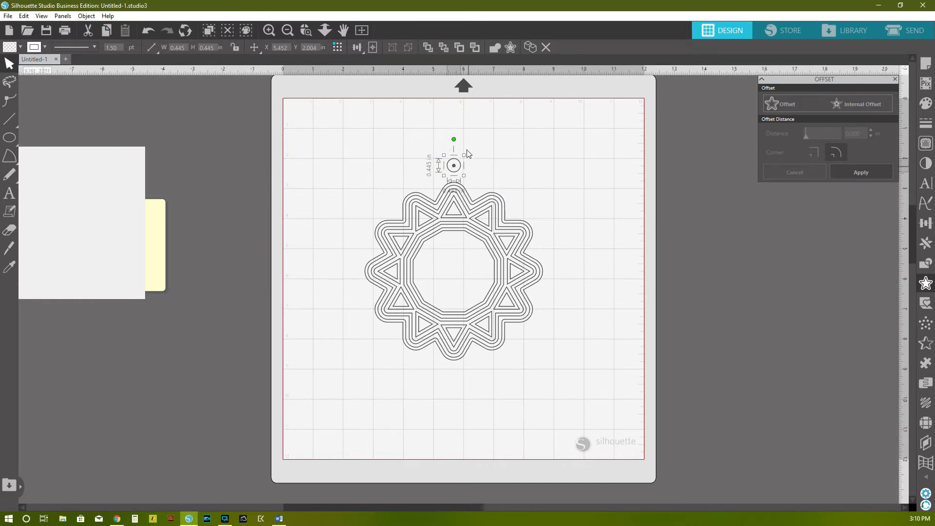
pyautogui.click(531, 50)
pyautogui.click(505, 153)
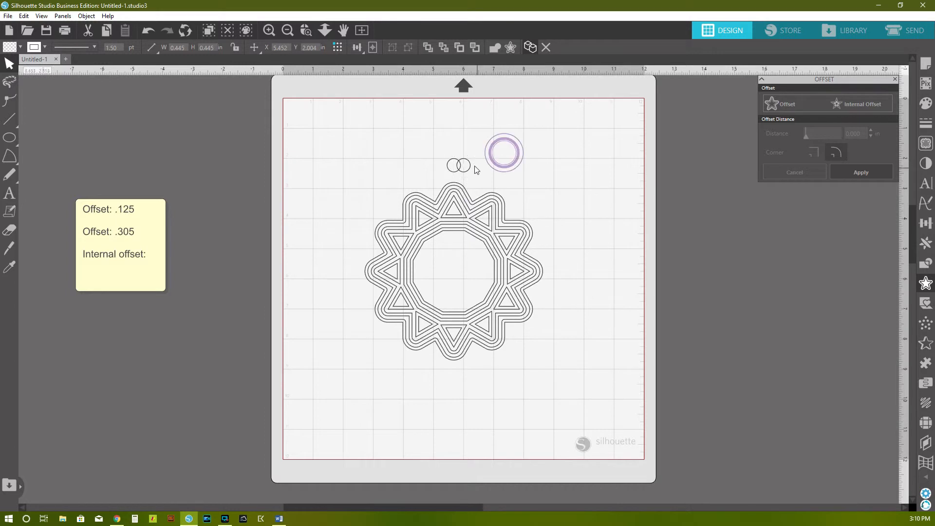
pyautogui.moveTo(470, 168); pyautogui.dragTo(455, 266)
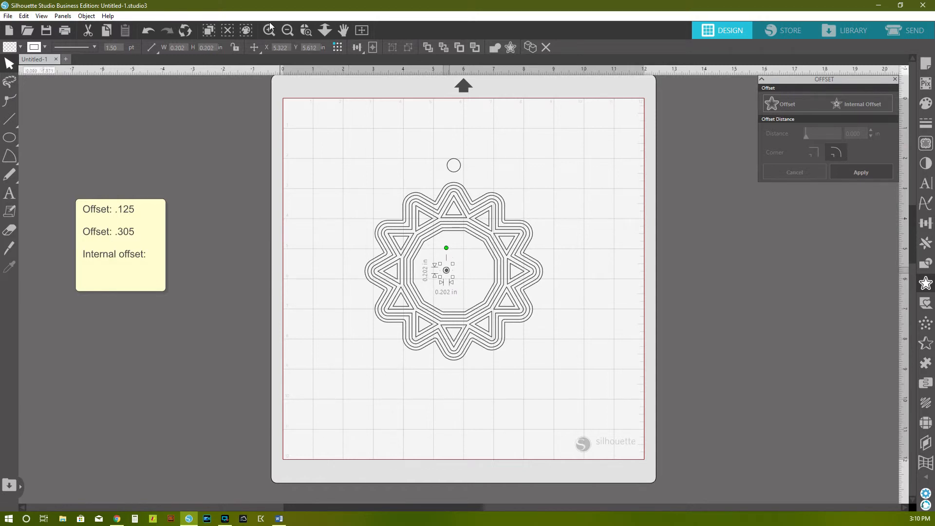
# Move the small inner circle closer to the mandala's centre and shrink it to about 0.16 in across
pyautogui.click(311, 30)
pyautogui.moveTo(319, 108); pyautogui.dragTo(578, 402)
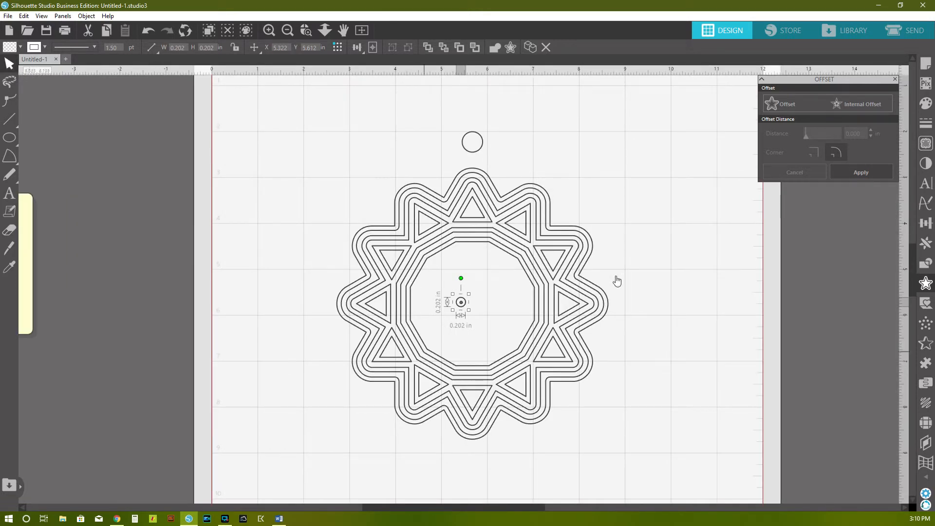
pyautogui.click(709, 158)
pyautogui.moveTo(463, 306); pyautogui.dragTo(473, 307)
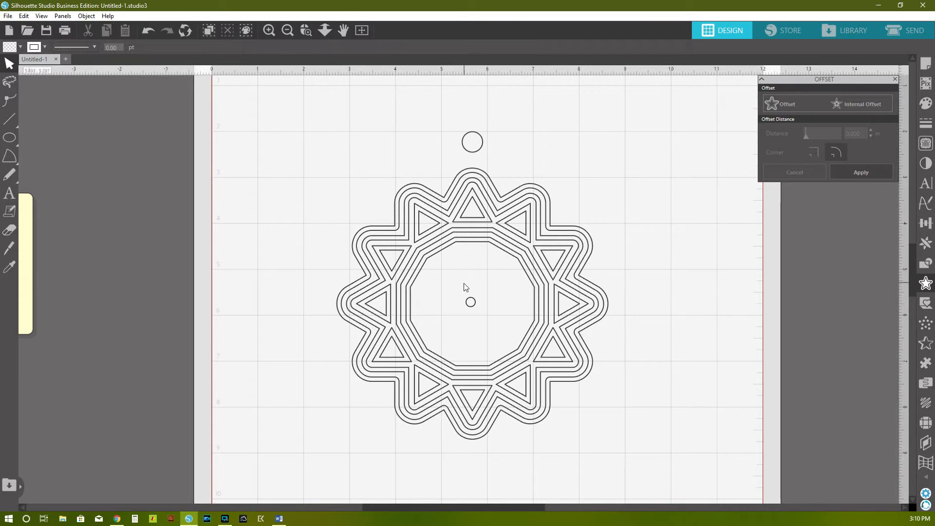
pyautogui.click(475, 306)
pyautogui.moveTo(481, 295); pyautogui.dragTo(479, 298)
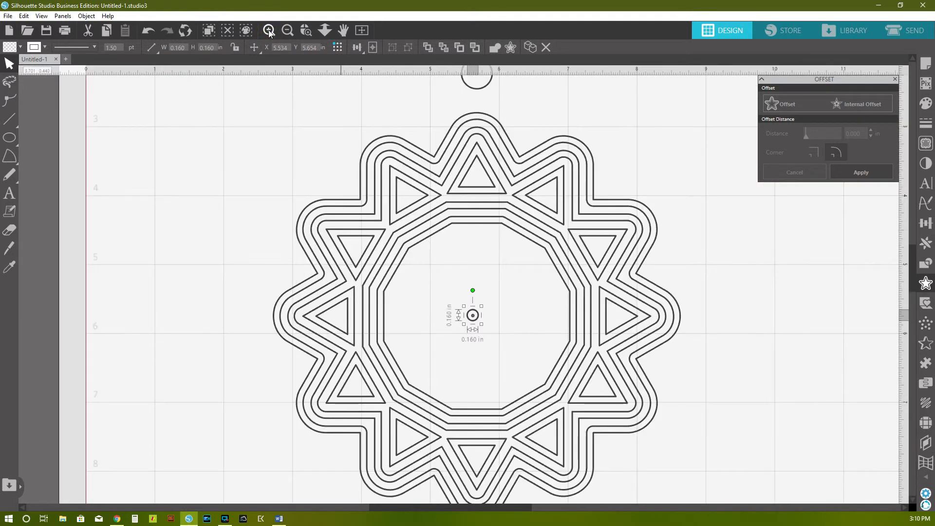
# Select the mandala and the small inner circle together, align their centres, and deselect them
pyautogui.click(269, 32)
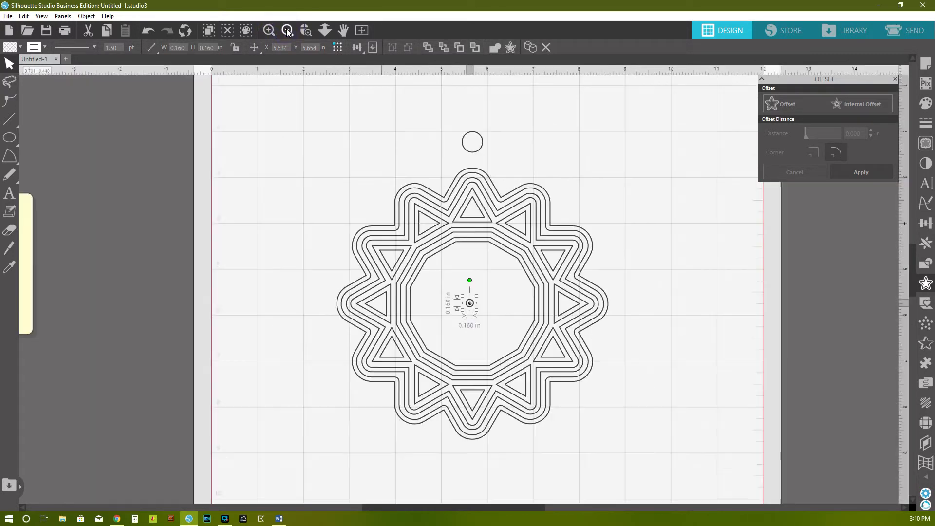
pyautogui.click(287, 31)
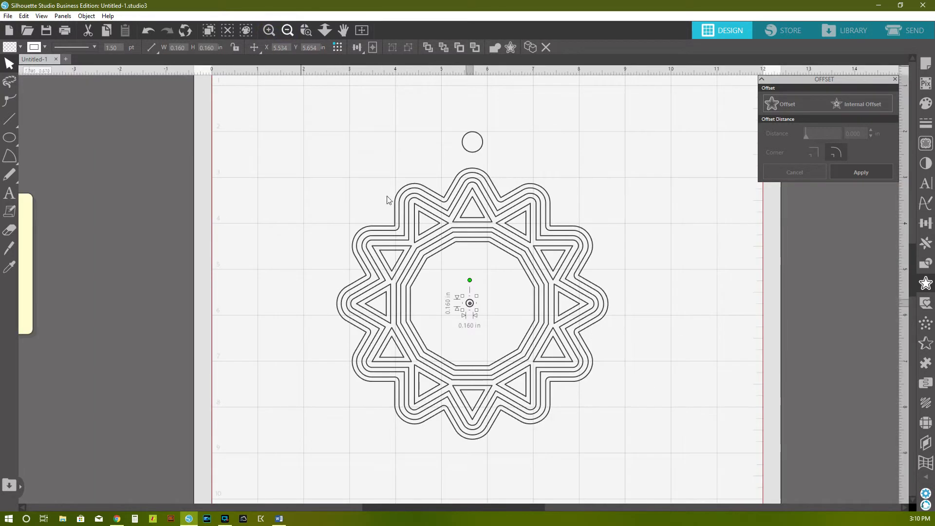
pyautogui.moveTo(294, 225); pyautogui.dragTo(504, 314)
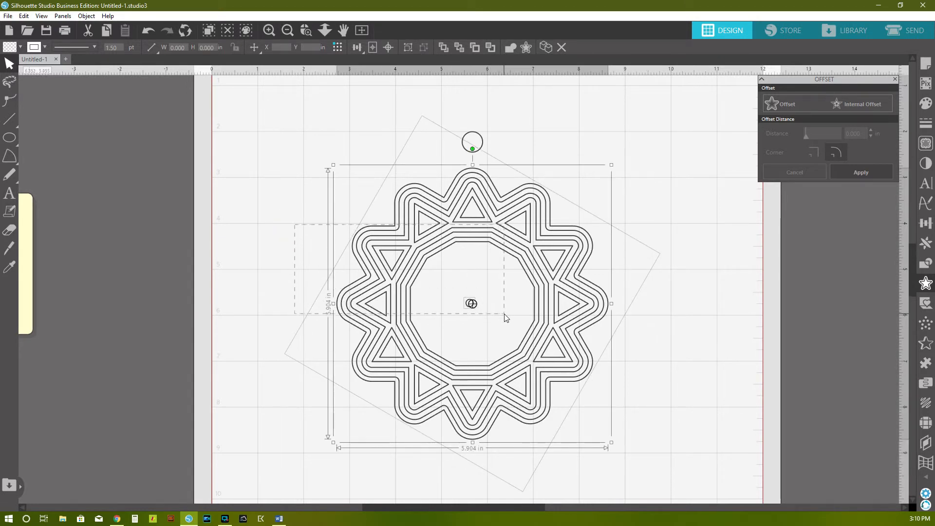
pyautogui.click(388, 48)
pyautogui.click(664, 182)
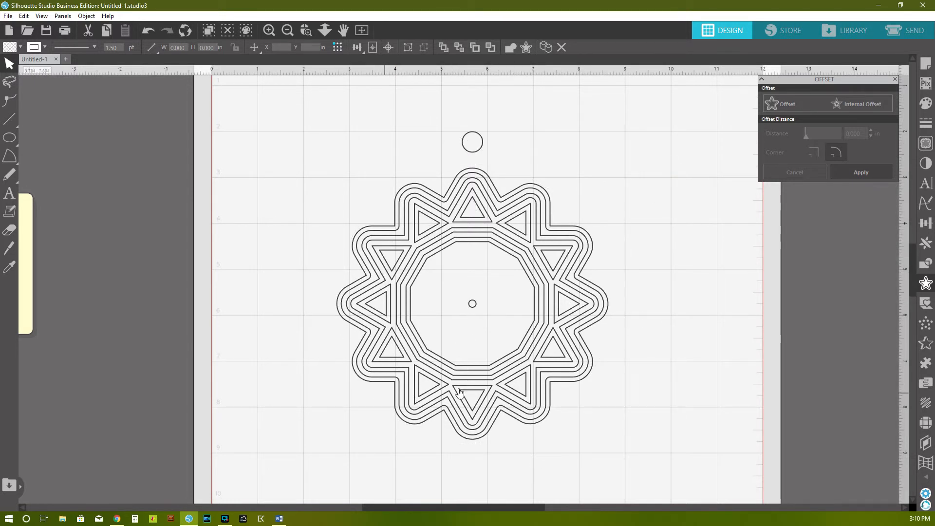
# Move the top circle's rotation centre onto the small central circle and replicate it as 11 copies rotated 30° each
pyautogui.click(472, 153)
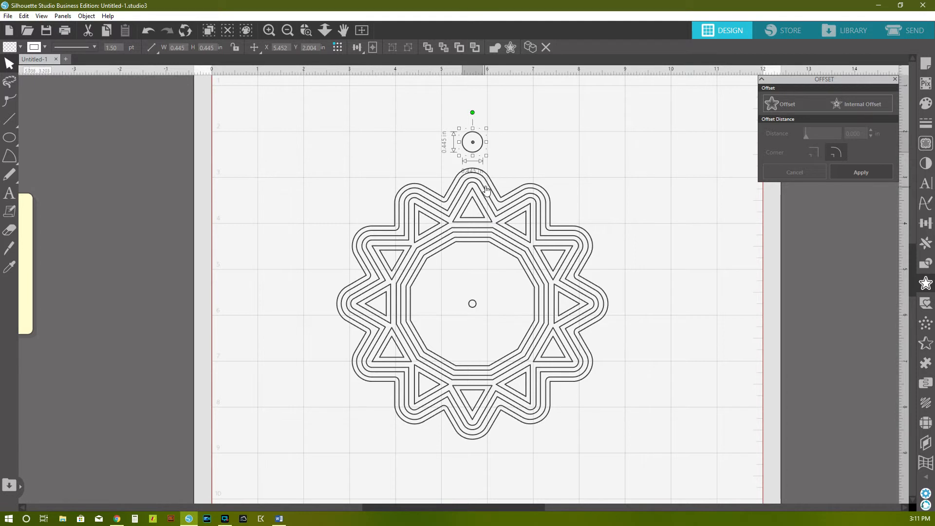
pyautogui.moveTo(477, 146); pyautogui.dragTo(477, 309)
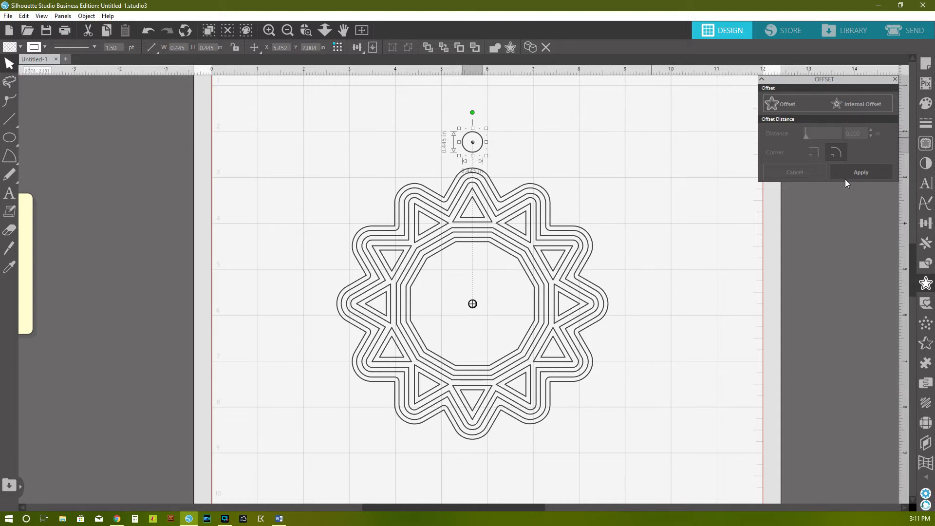
pyautogui.click(928, 248)
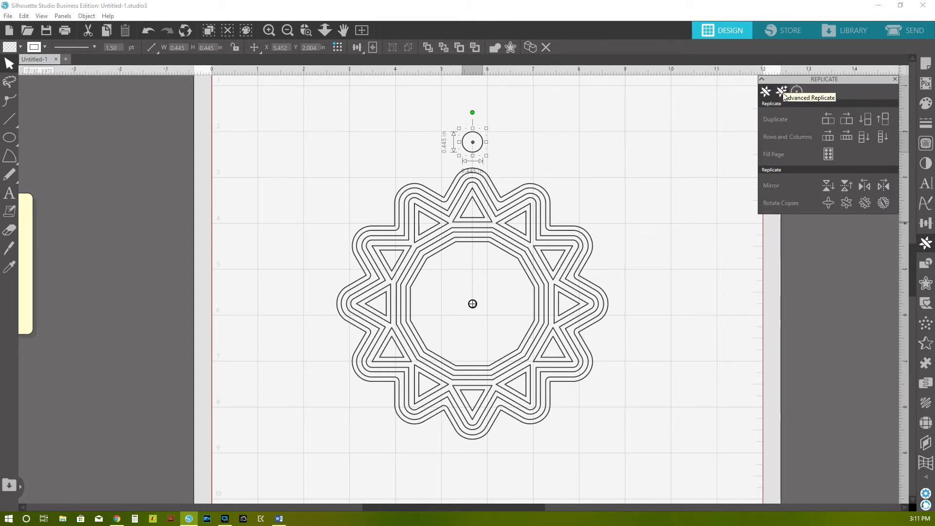
pyautogui.click(782, 91)
pyautogui.click(853, 122)
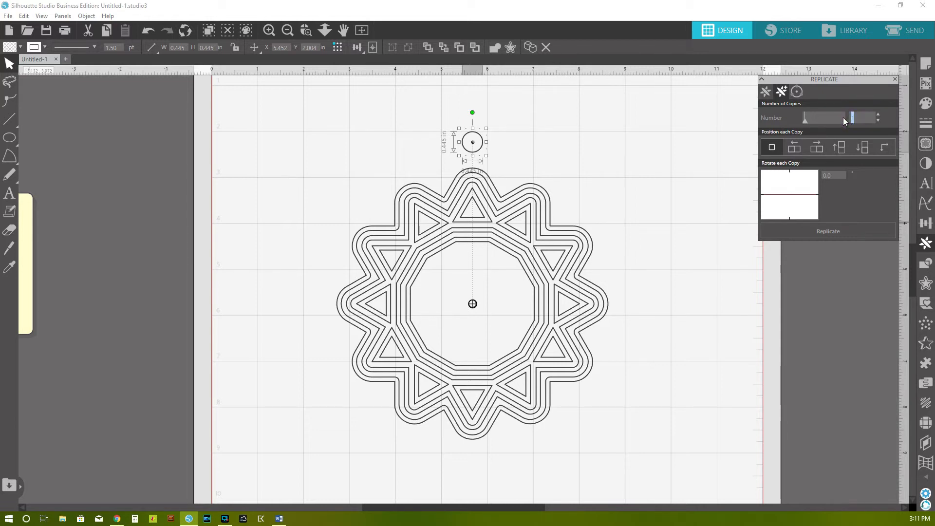
pyautogui.click(836, 176)
pyautogui.moveTo(829, 177); pyautogui.dragTo(823, 178)
pyautogui.write('30')
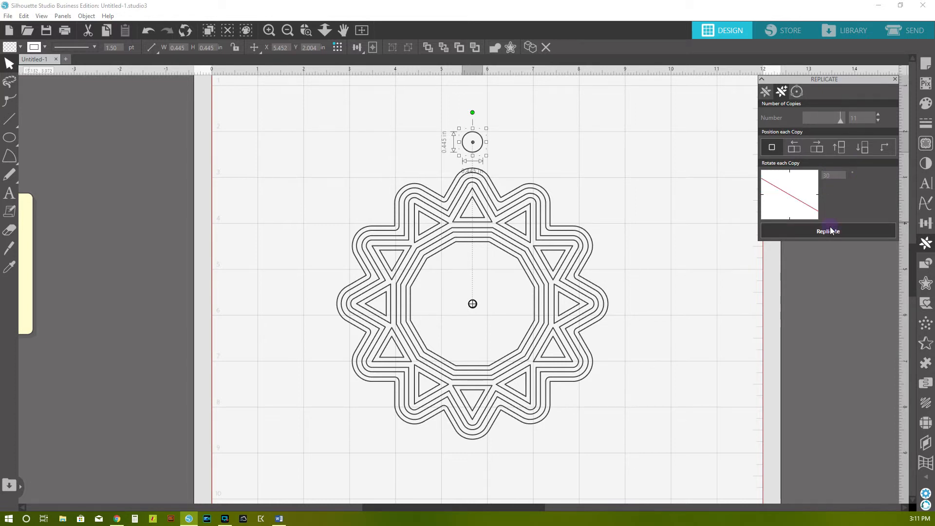
pyautogui.click(829, 229)
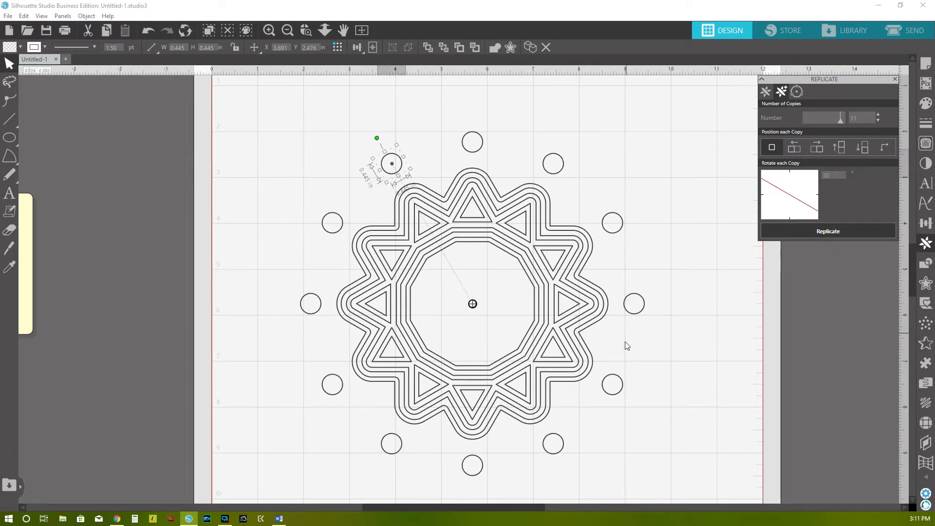
pyautogui.click(300, 191)
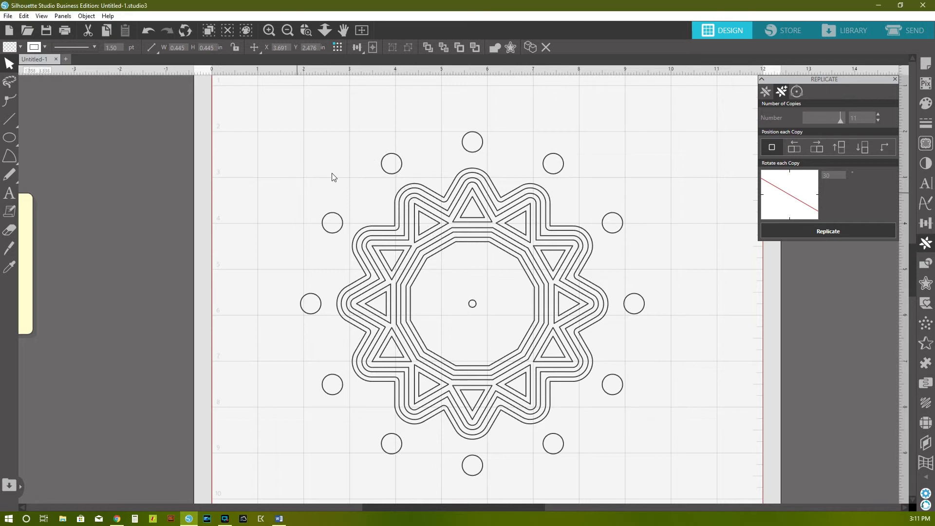
# Select the ring of outer circles together with the small central circle and make them a compound path
pyautogui.moveTo(256, 116); pyautogui.dragTo(703, 469)
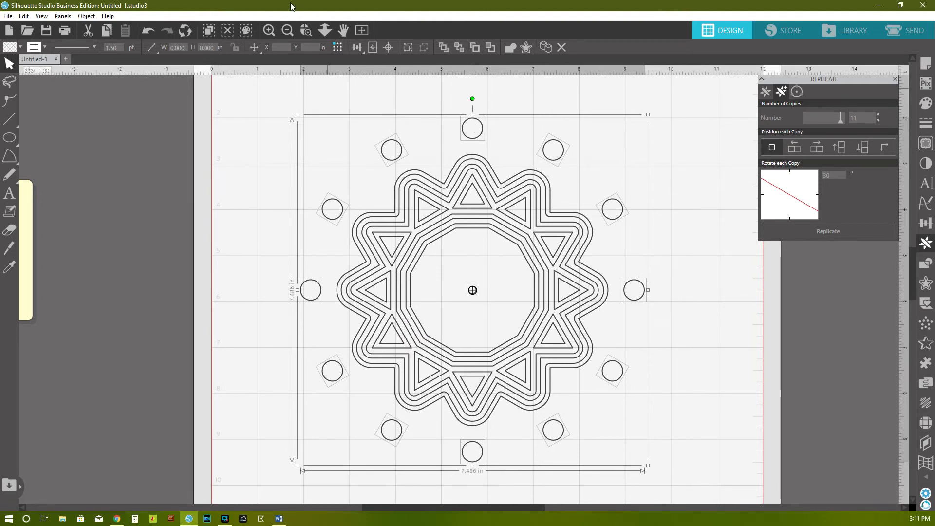
pyautogui.press('i')
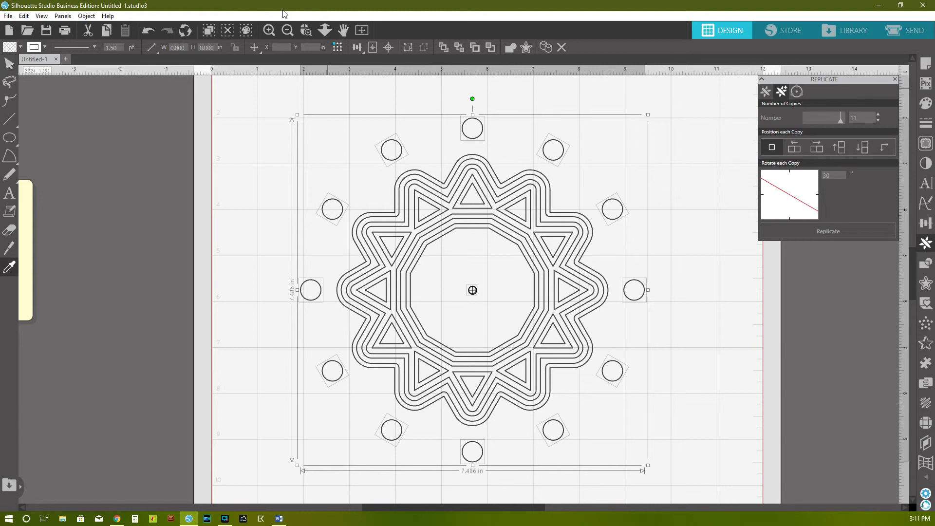
pyautogui.hotkey('ctrl', 'e')
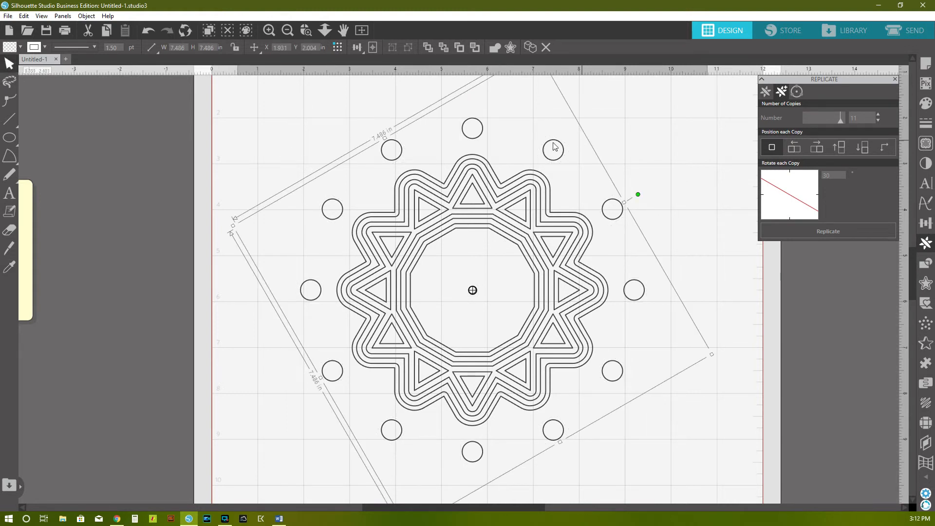
# Add an offset around the circles' compound path, about 7.826 in across overall, and group the new offset rings
pyautogui.moveTo(208, 137); pyautogui.dragTo(424, 316)
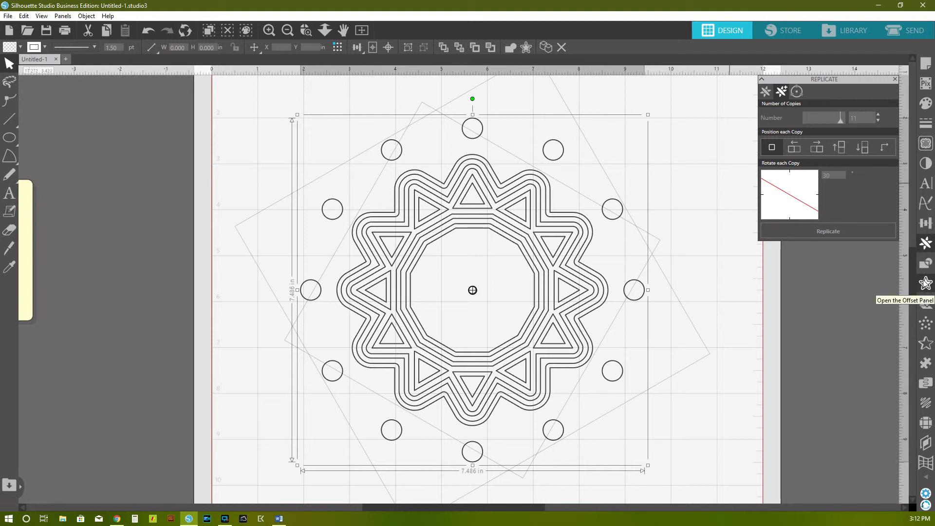
pyautogui.click(925, 284)
pyautogui.click(188, 151)
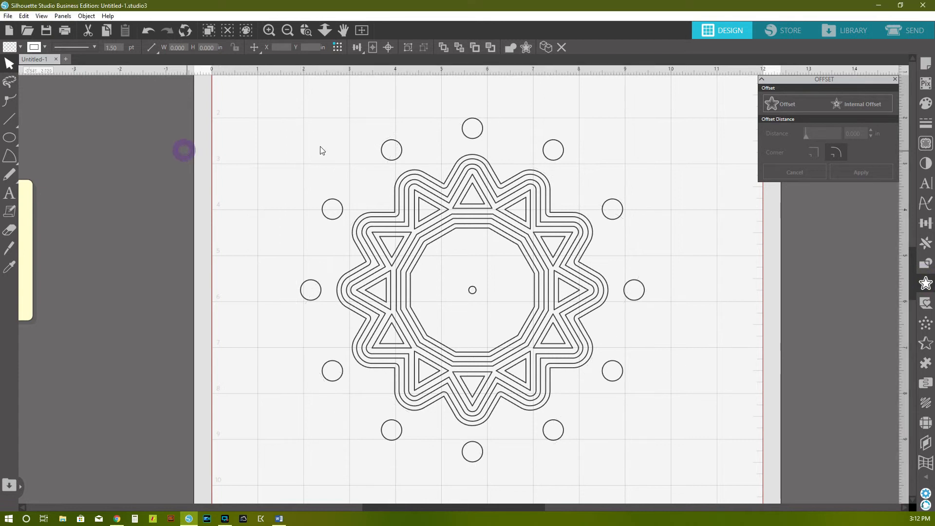
pyautogui.click(401, 159)
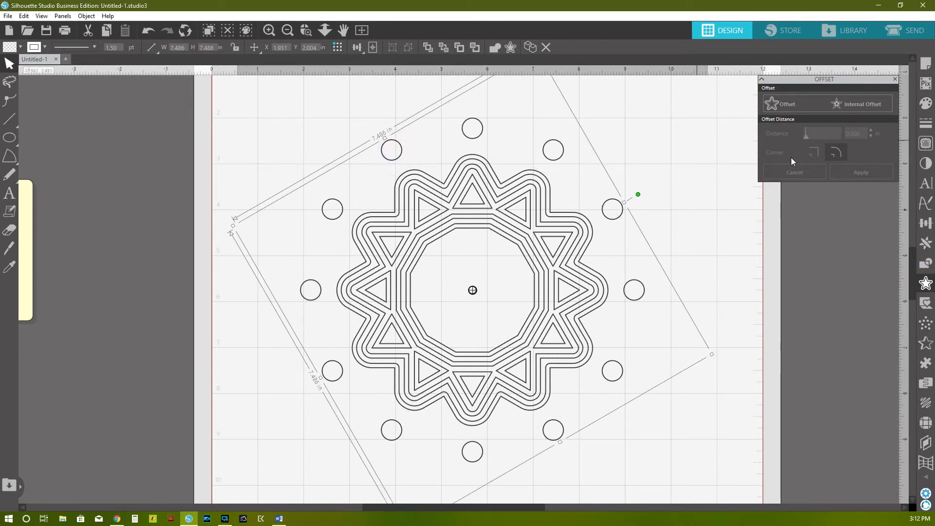
pyautogui.click(796, 101)
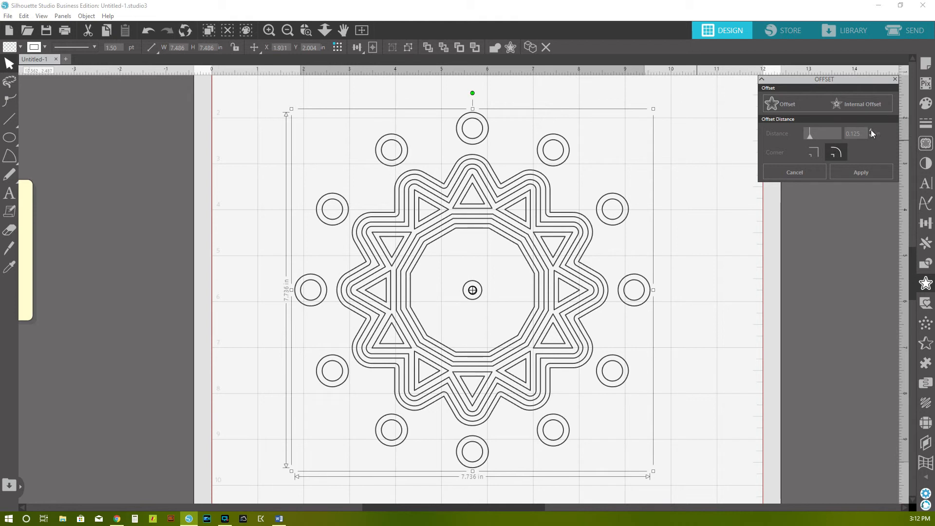
pyautogui.click(871, 130)
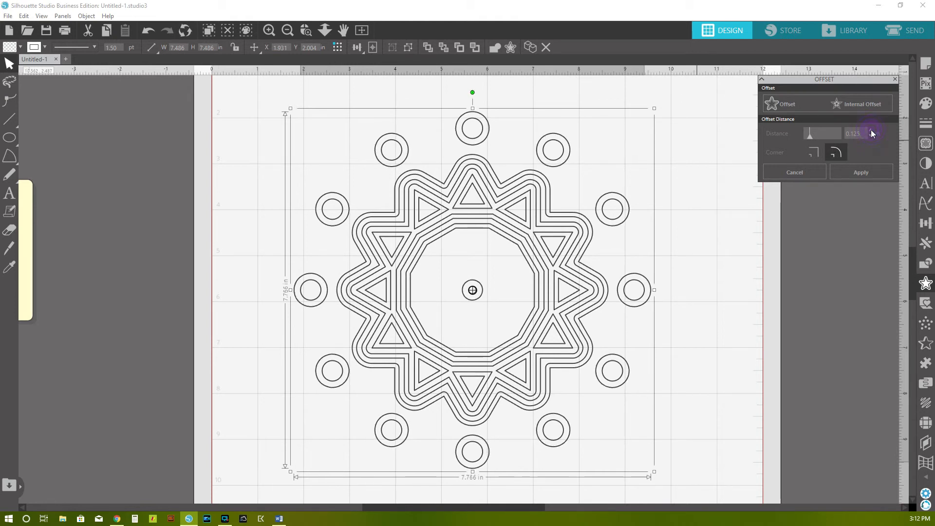
pyautogui.click(872, 130)
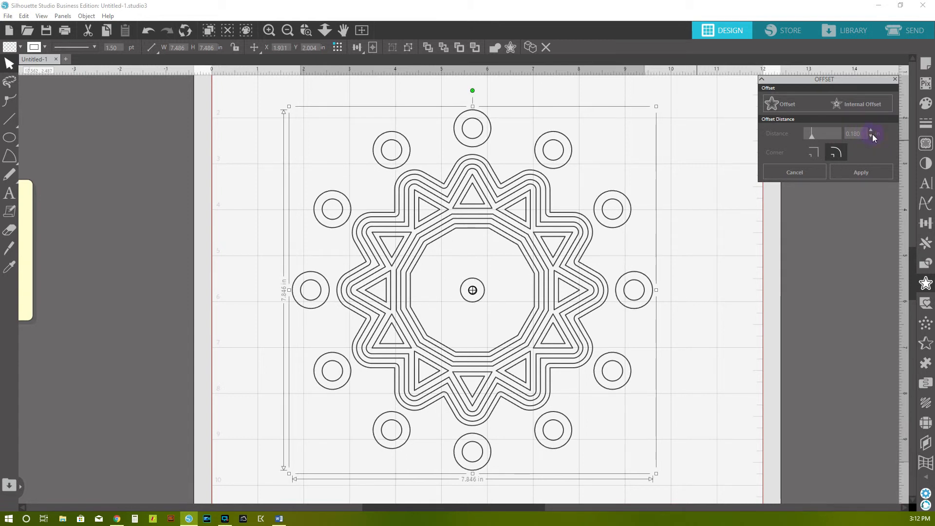
pyautogui.click(851, 170)
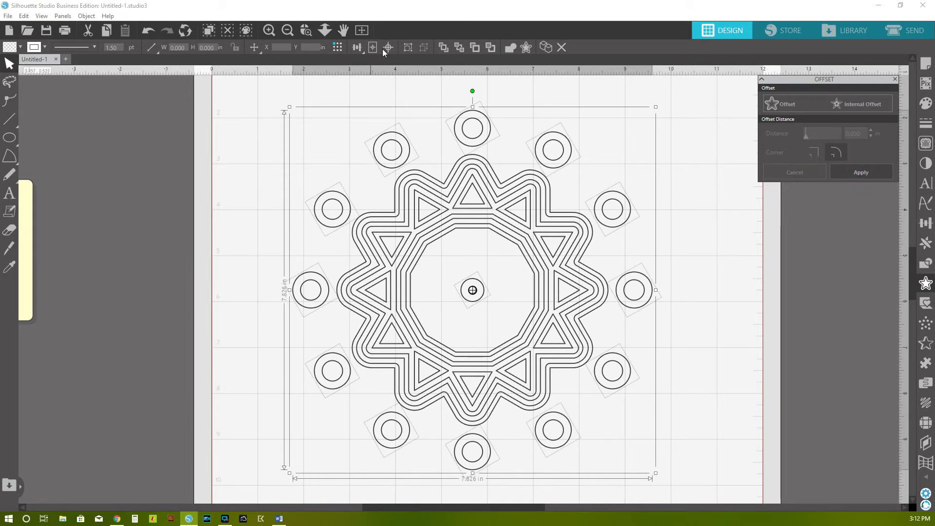
pyautogui.click(408, 51)
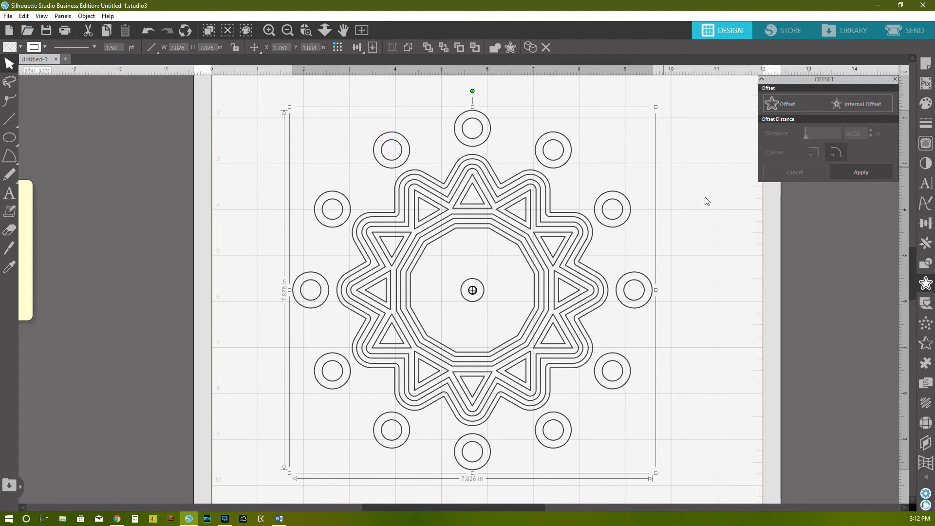
# Add a second offset around the grouped offset rings with a distance of 0.180 in and apply it
pyautogui.click(799, 107)
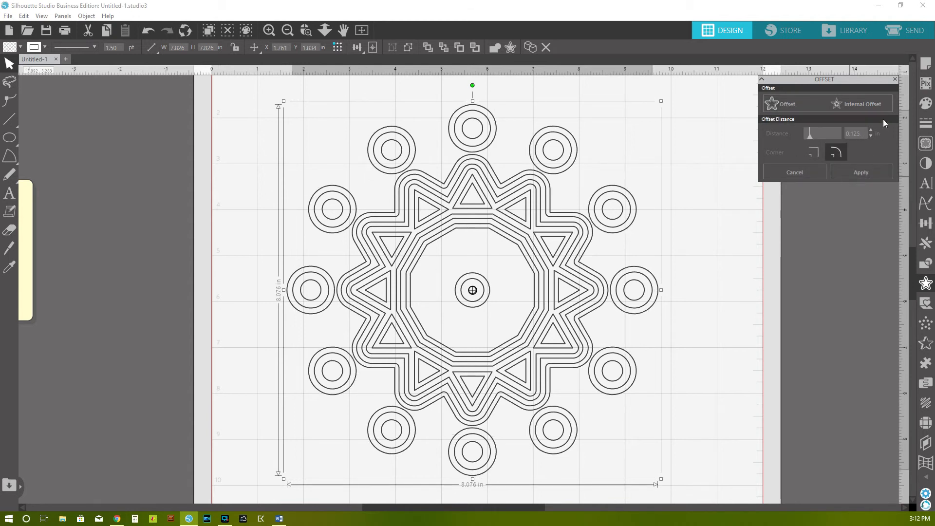
pyautogui.click(872, 132)
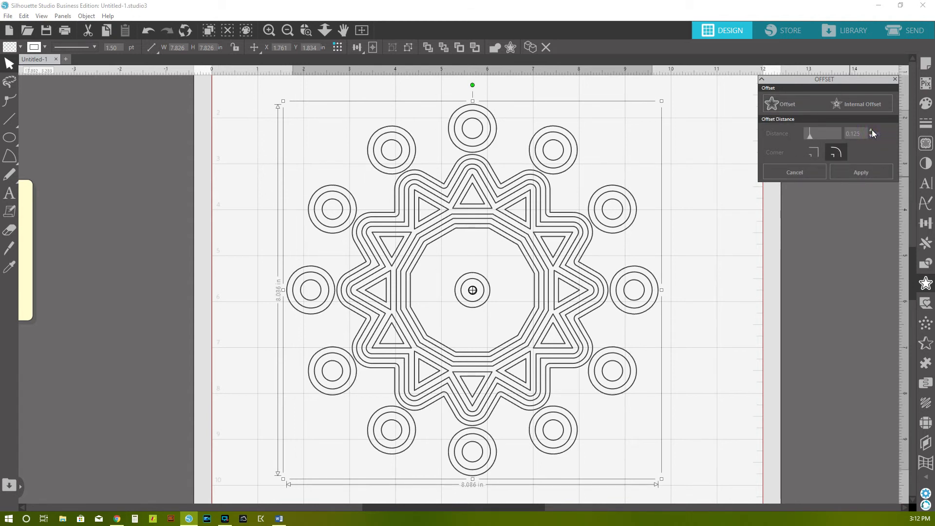
pyautogui.click(872, 131)
pyautogui.click(872, 132)
pyautogui.click(872, 132)
pyautogui.click(872, 131)
pyautogui.click(872, 131)
pyautogui.click(872, 132)
pyautogui.click(872, 130)
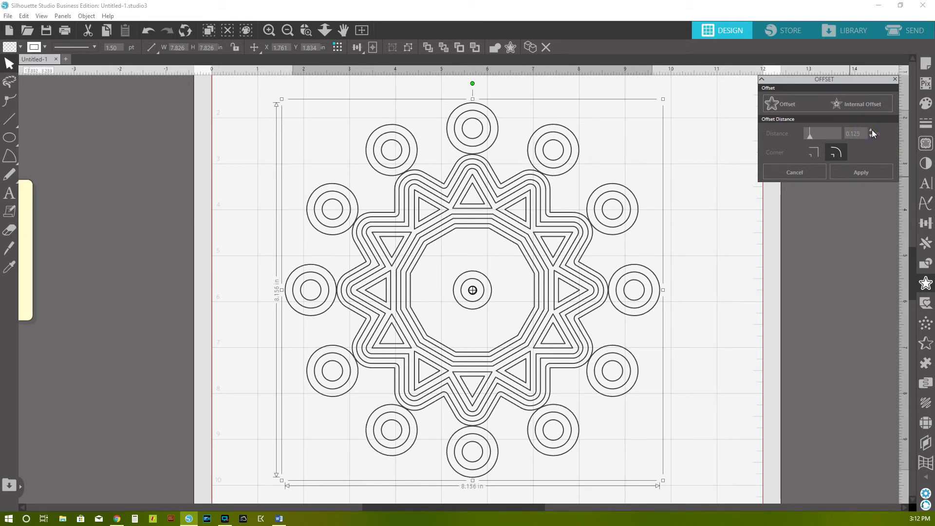
pyautogui.click(872, 130)
pyautogui.click(872, 131)
pyautogui.click(873, 130)
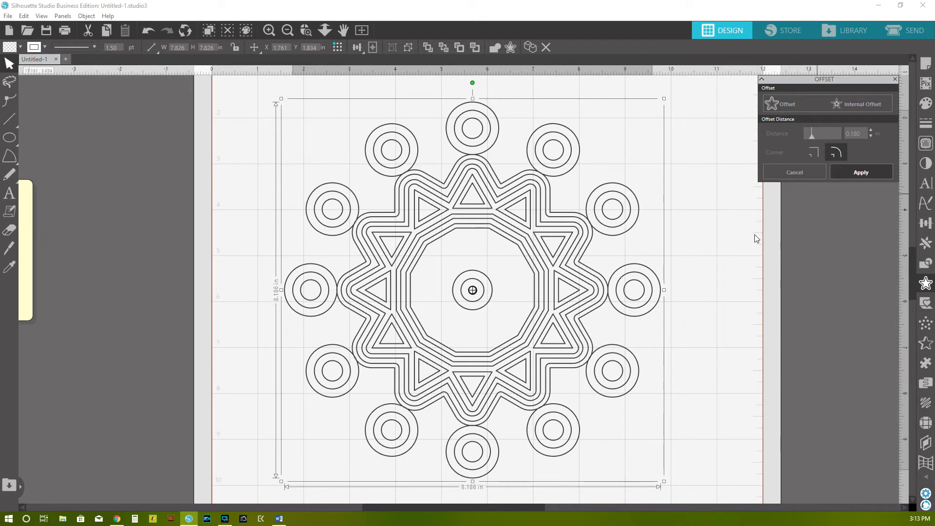
pyautogui.click(862, 172)
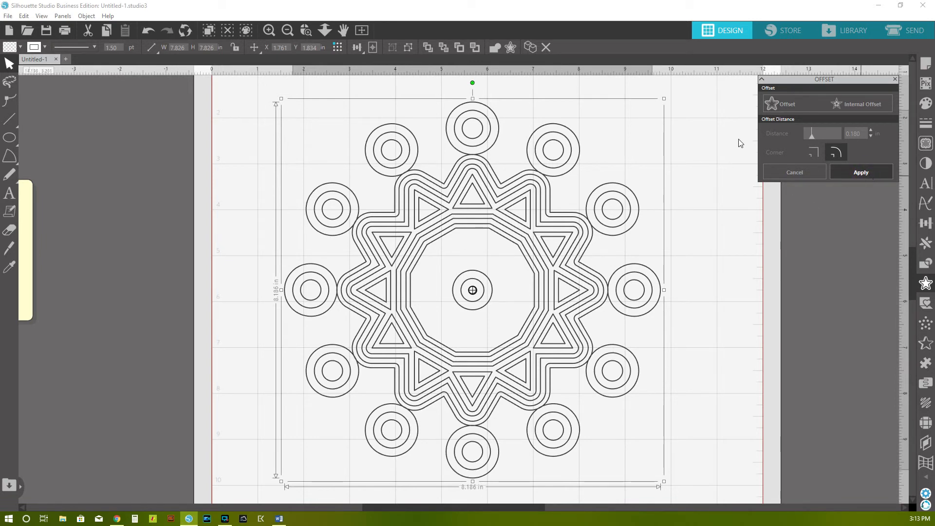
pyautogui.click(287, 30)
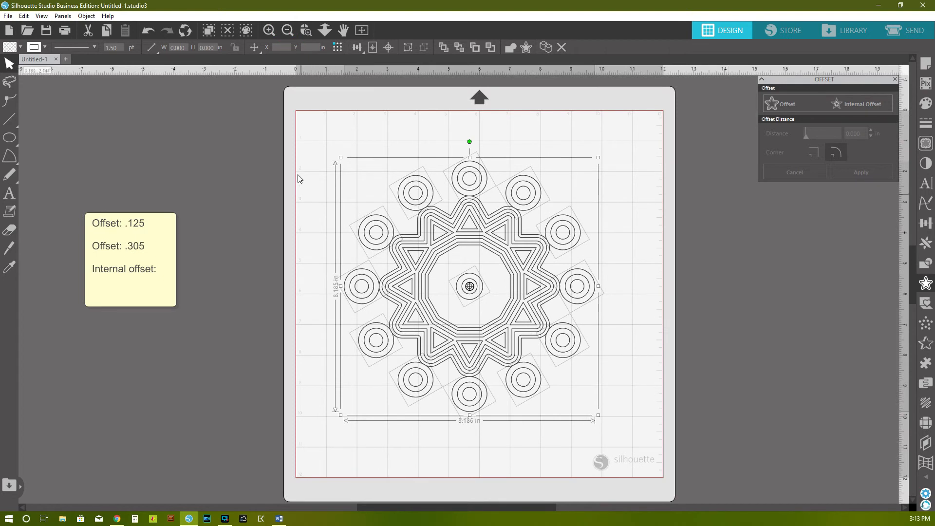
# Select all the mandala shapes, including the outer circles and their offsets, and group them into one object
pyautogui.click(307, 165)
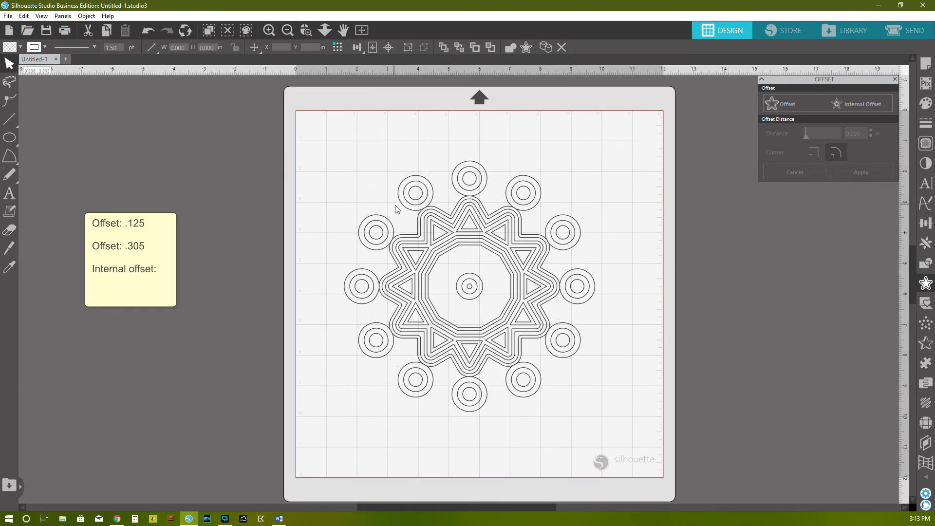
pyautogui.click(434, 208)
pyautogui.moveTo(337, 136); pyautogui.dragTo(620, 417)
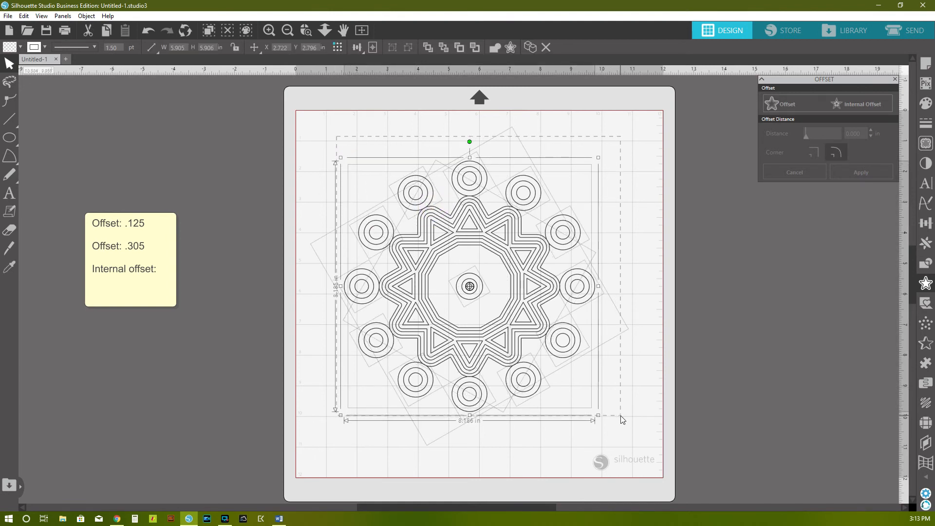
pyautogui.click(408, 47)
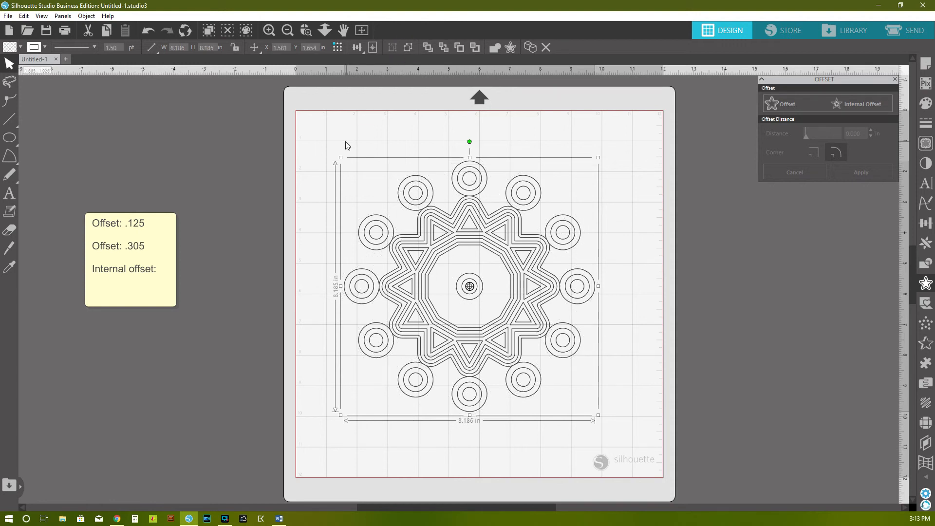
pyautogui.click(346, 141)
# Draw a circle about 9.5 in across around the whole mandala
pyautogui.moveTo(9, 141)
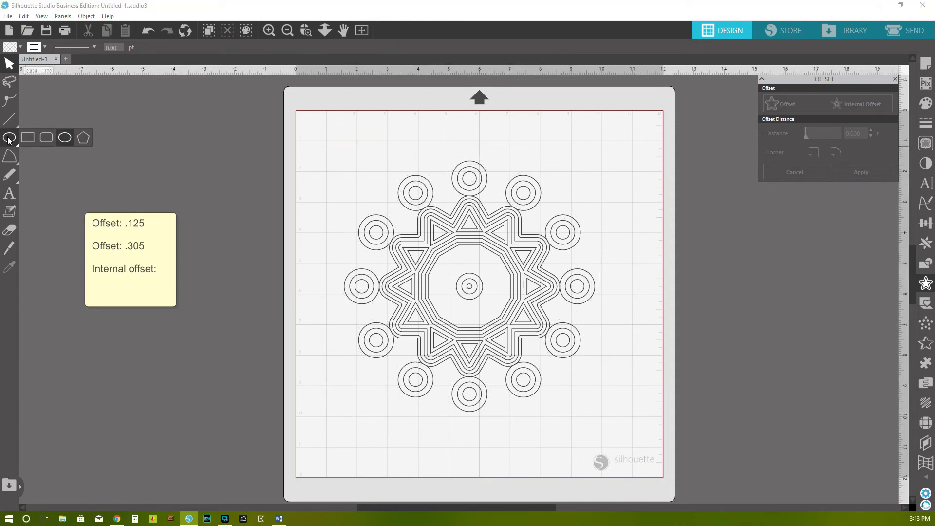
pyautogui.click(66, 138)
pyautogui.moveTo(312, 151); pyautogui.dragTo(634, 411)
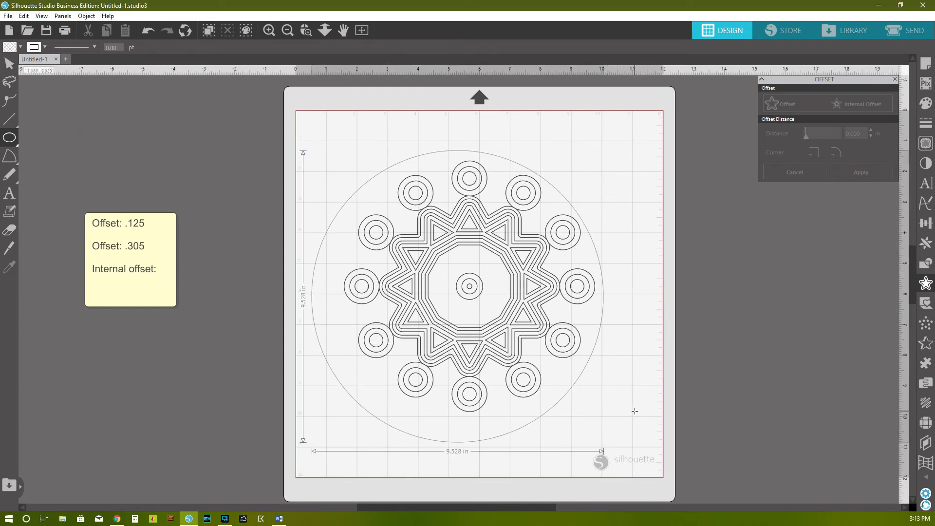
pyautogui.moveTo(635, 411); pyautogui.dragTo(634, 410)
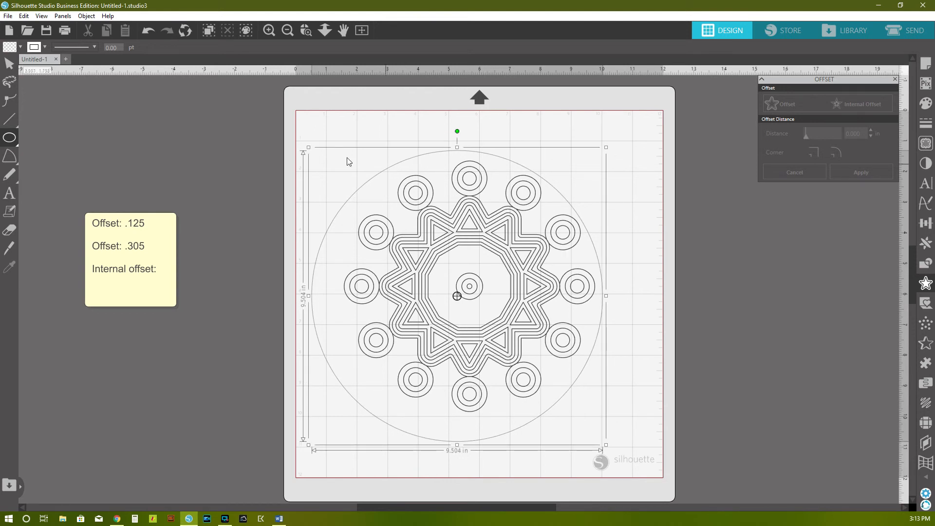
# Select the large circle together with the grouped mandala and centre them on each other
pyautogui.click(403, 191)
pyautogui.moveTo(334, 141); pyautogui.dragTo(433, 273)
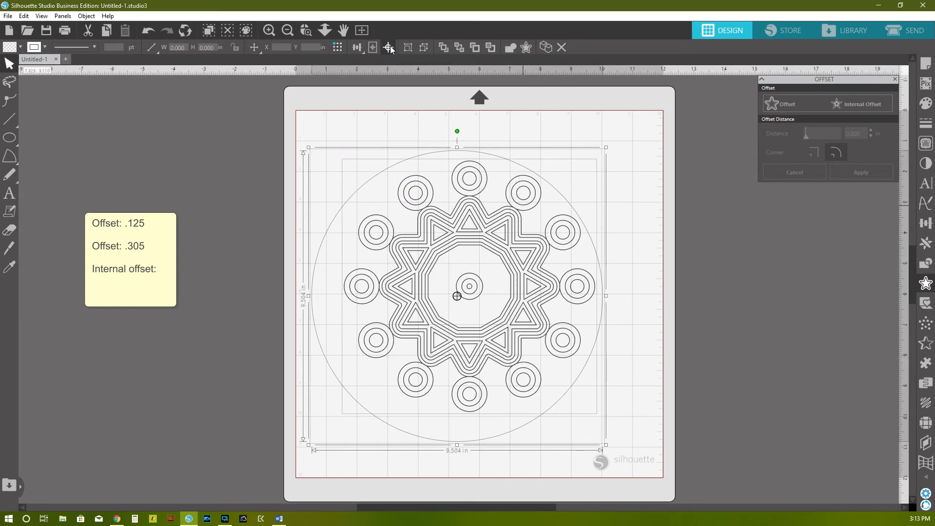
pyautogui.click(388, 48)
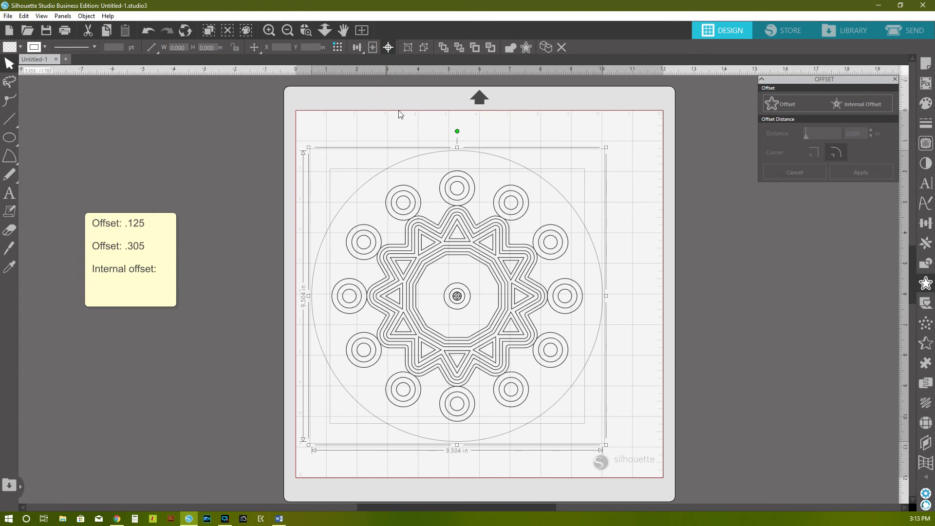
pyautogui.click(522, 110)
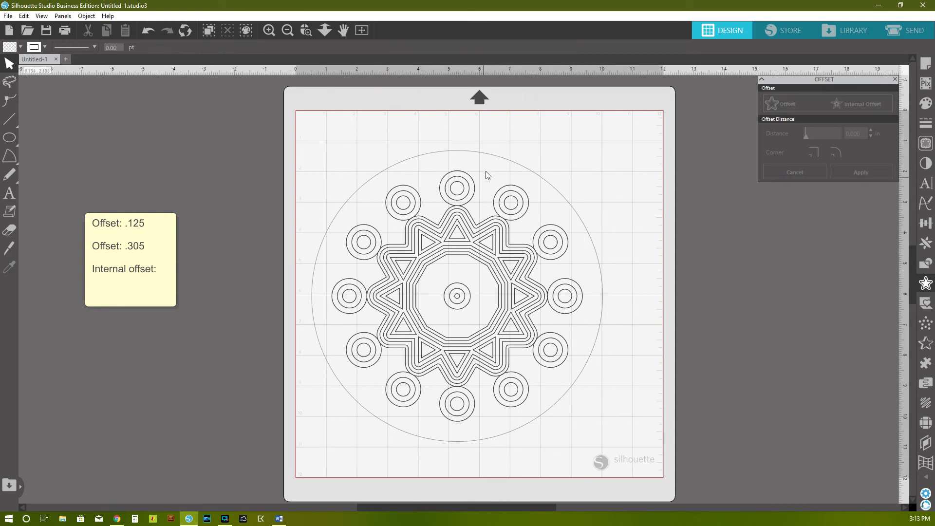
# Set the large outer circle's line thickness to 2.5 pt
pyautogui.click(492, 155)
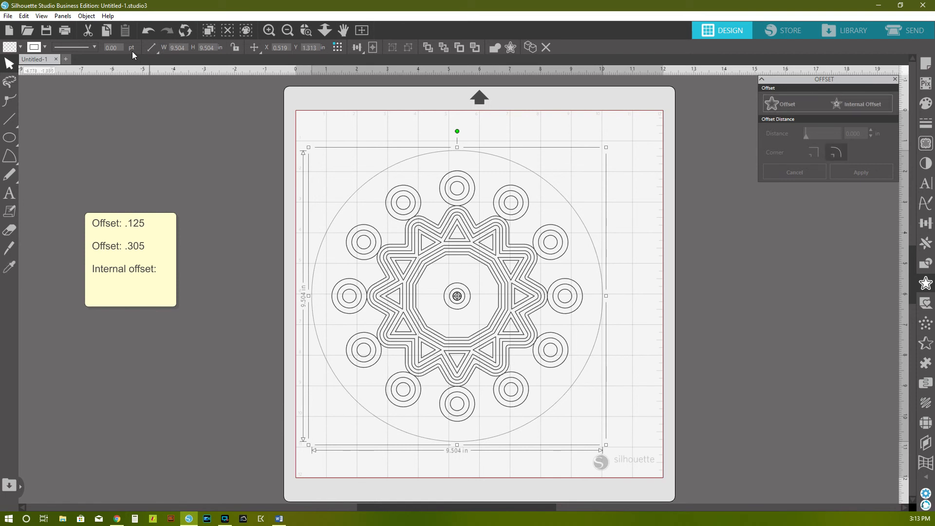
pyautogui.click(114, 48)
pyautogui.write('2.5')
pyautogui.press('Return')
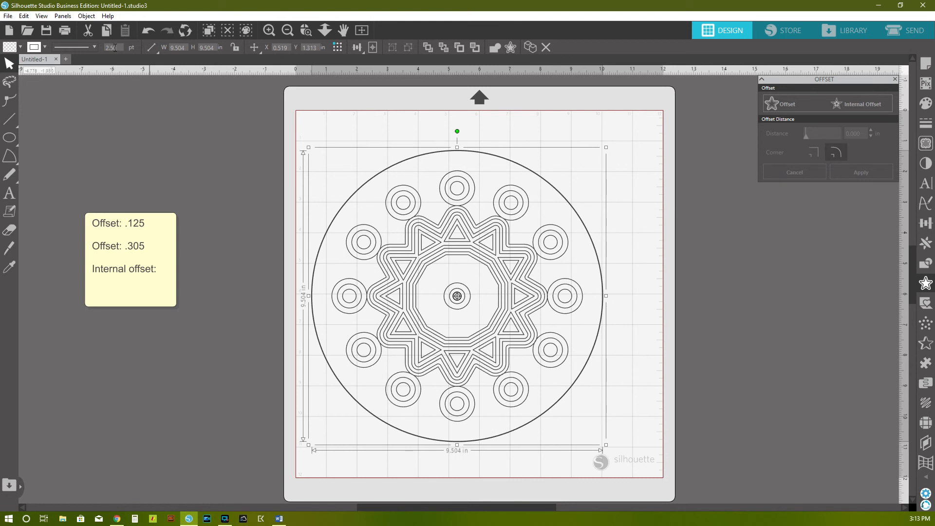
# Enlarge the grouped mandala slightly to fill more of the outer circle, centre the two on each other again, and deselect them
pyautogui.click(443, 185)
pyautogui.click(586, 166)
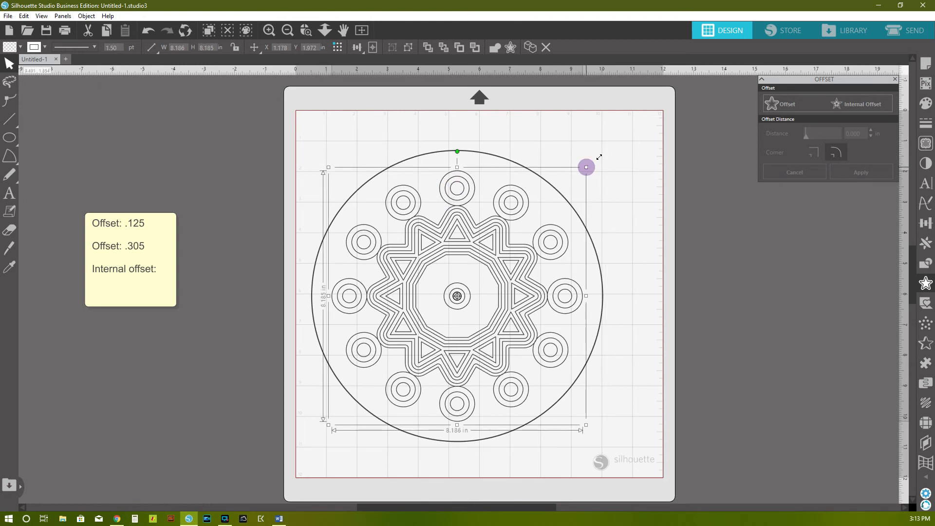
pyautogui.moveTo(605, 152)
pyautogui.mouseDown()
pyautogui.moveTo(630, 142)
pyautogui.moveTo(618, 156)
pyautogui.mouseUp()
pyautogui.hotkey('ctrl', 'a')
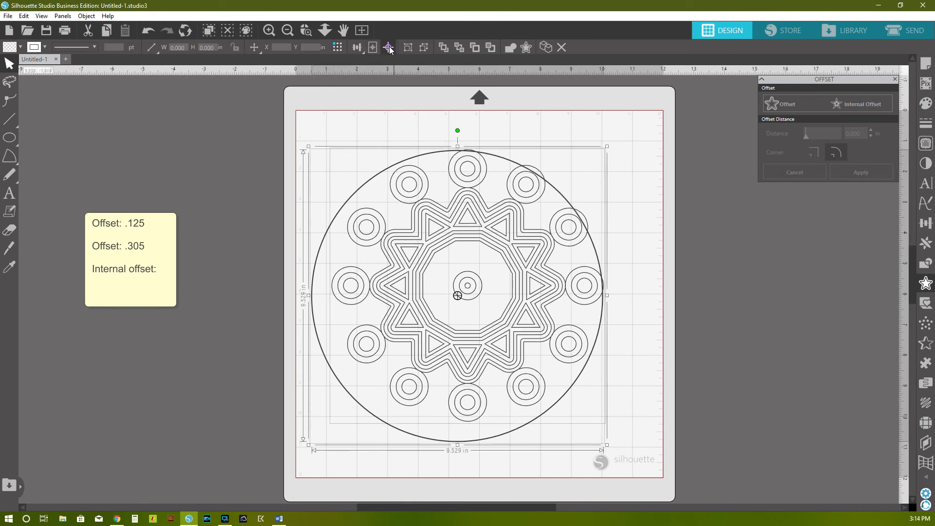
pyautogui.click(389, 48)
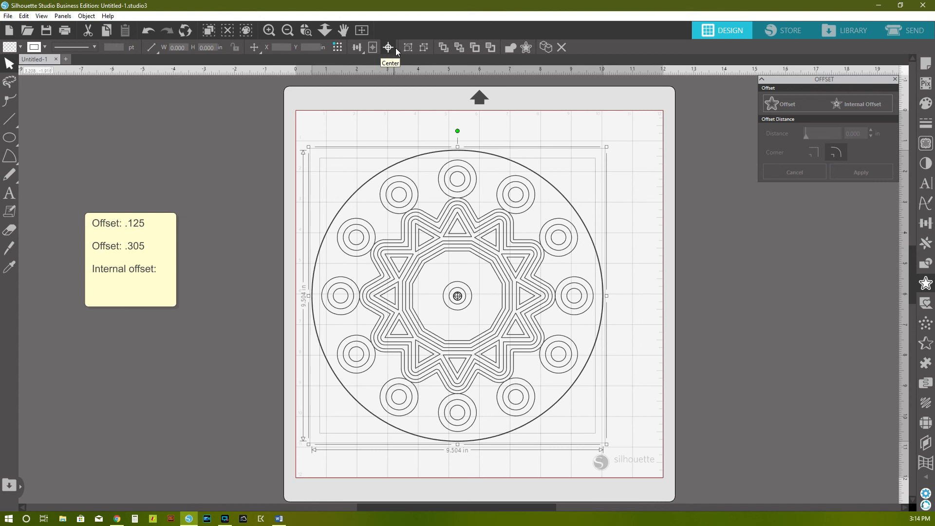
pyautogui.click(248, 134)
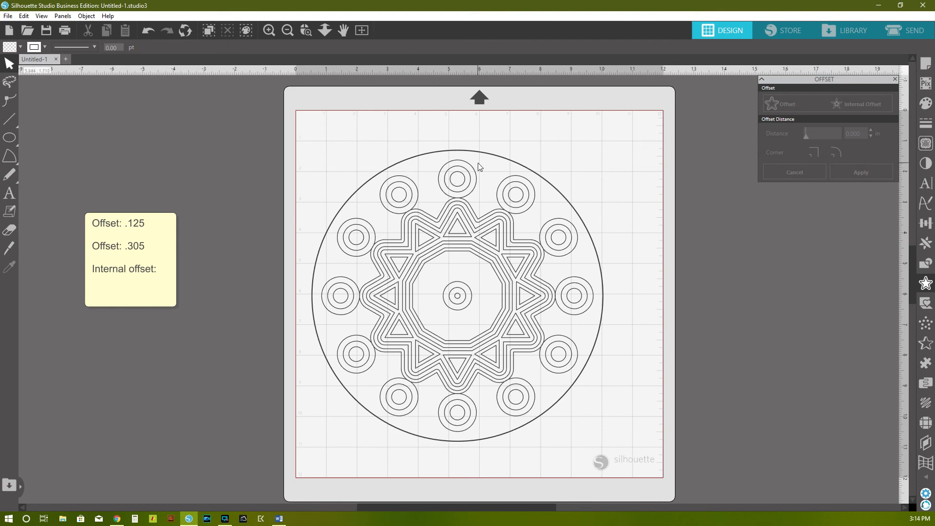
pyautogui.click(471, 315)
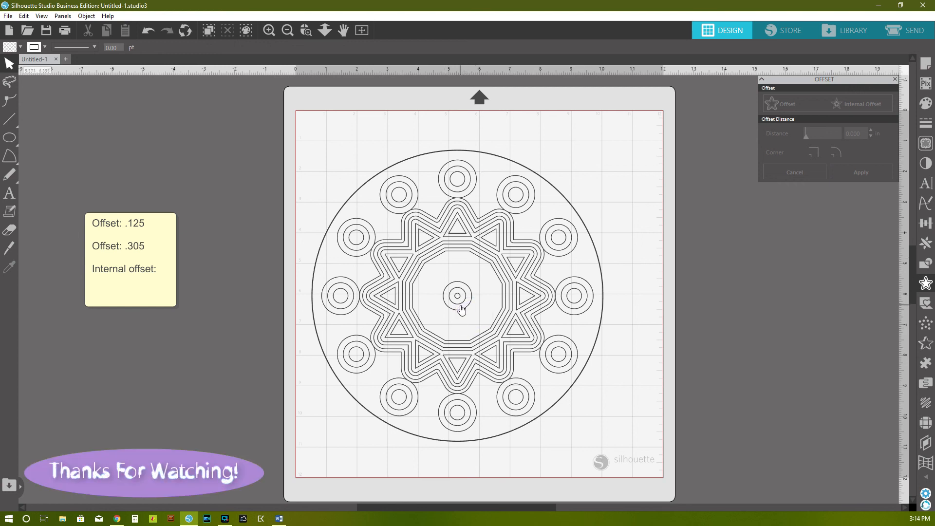